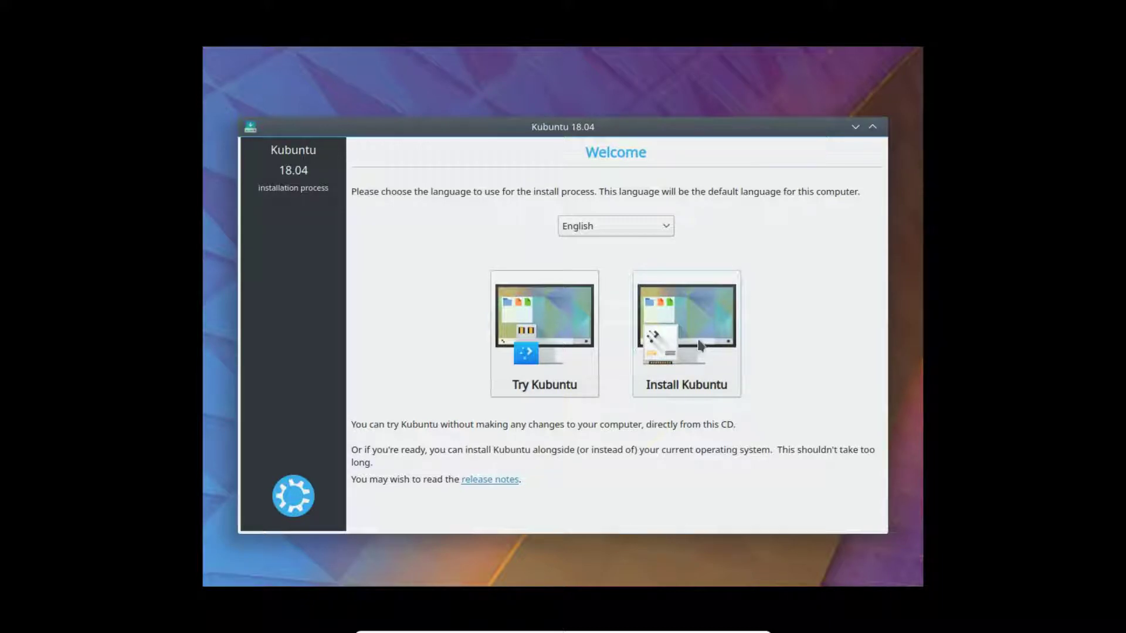
- Start installing Kubuntu and keep English (US) as the keyboard layout and variant
left_click(697, 334)
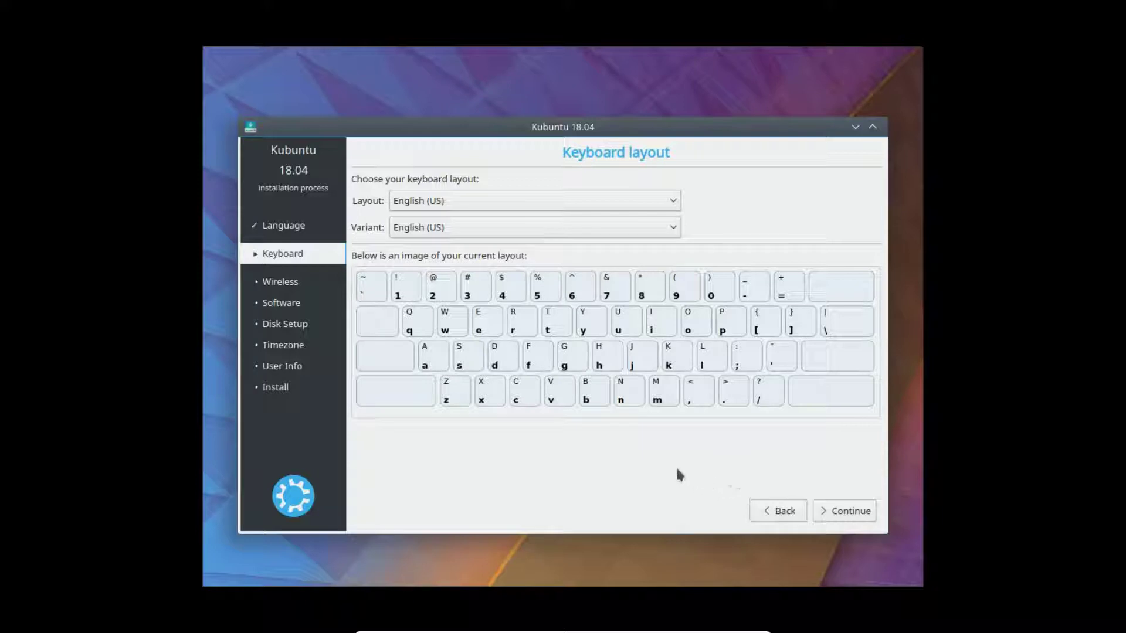
left_click(674, 202)
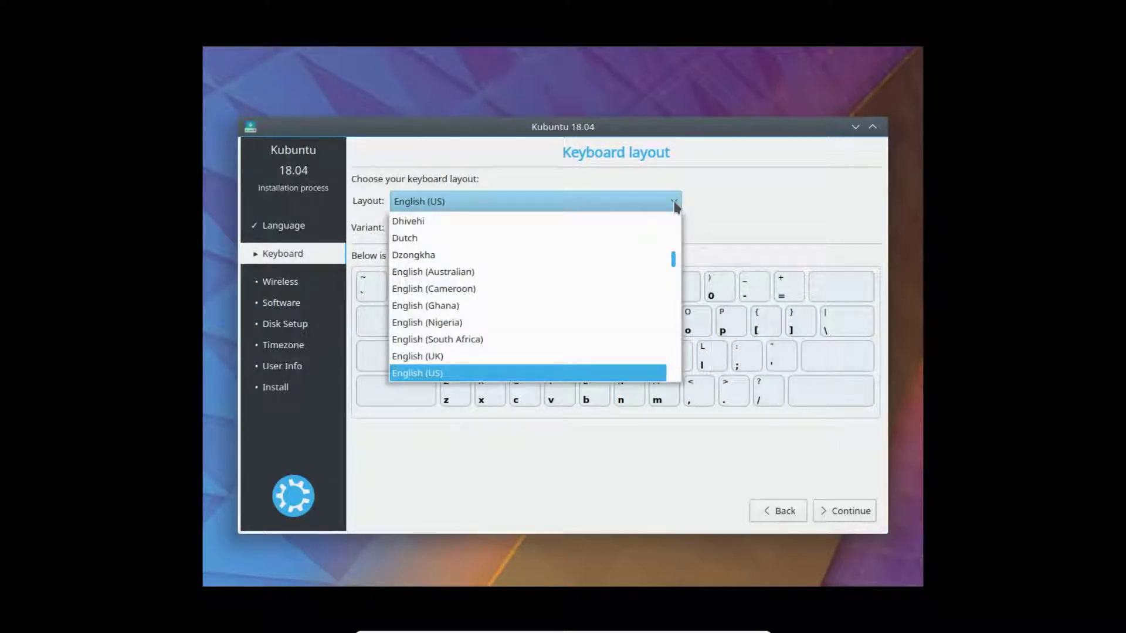
left_click(674, 204)
left_click(673, 232)
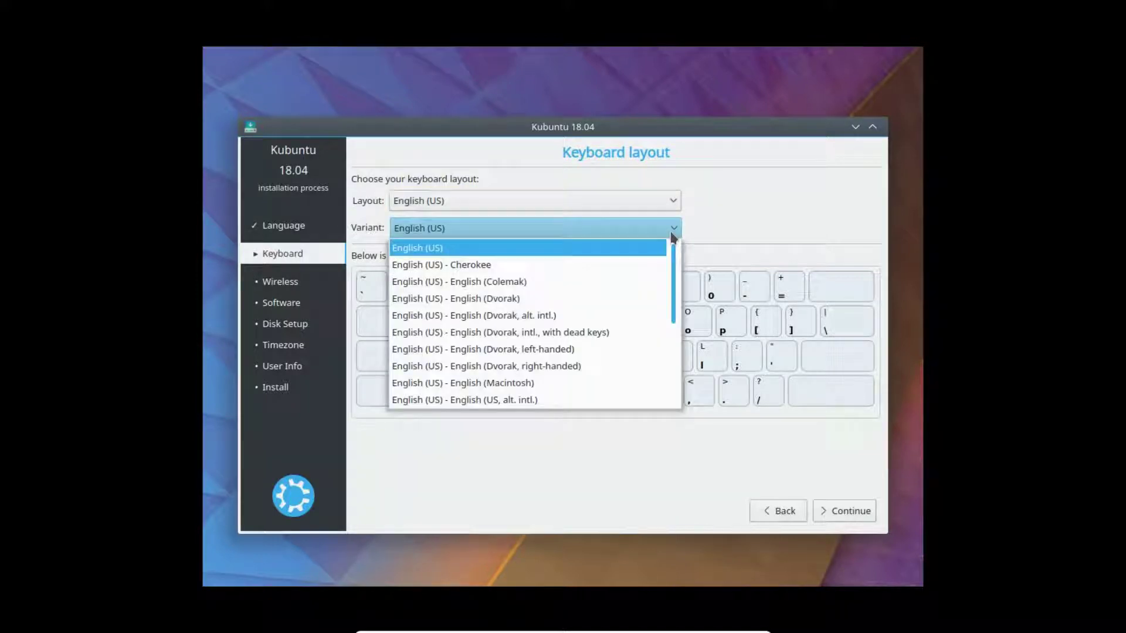
left_click(673, 234)
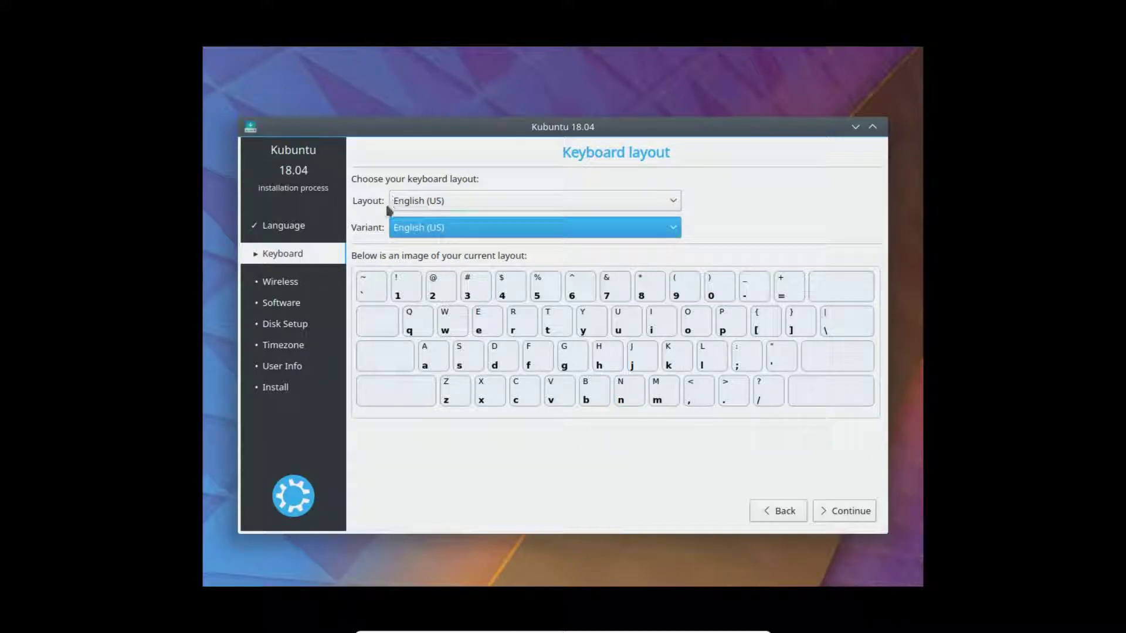
left_click(847, 512)
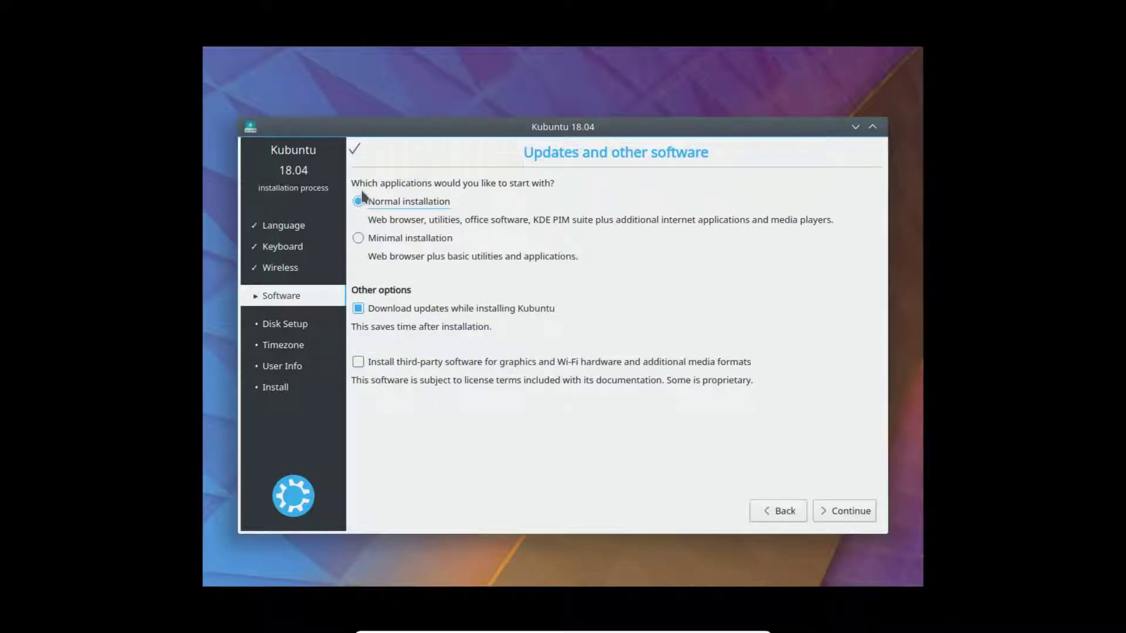
- Choose Minimal installation with third-party drivers and media formats enabled
left_click(358, 238)
left_click(359, 362)
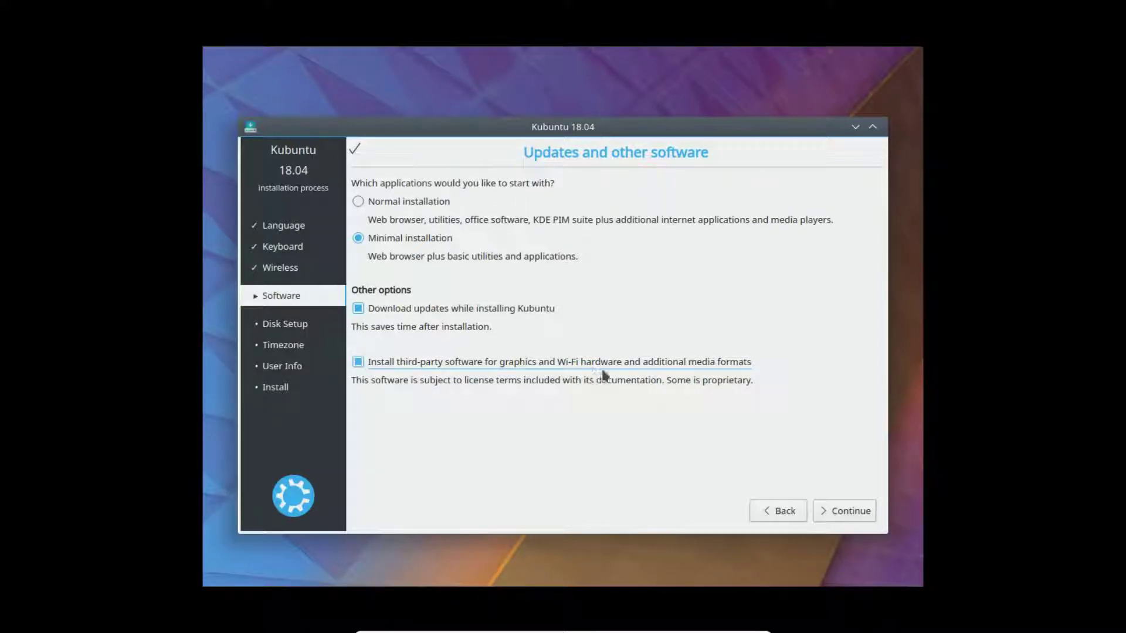
left_click(587, 366)
left_click(516, 369)
left_click(855, 513)
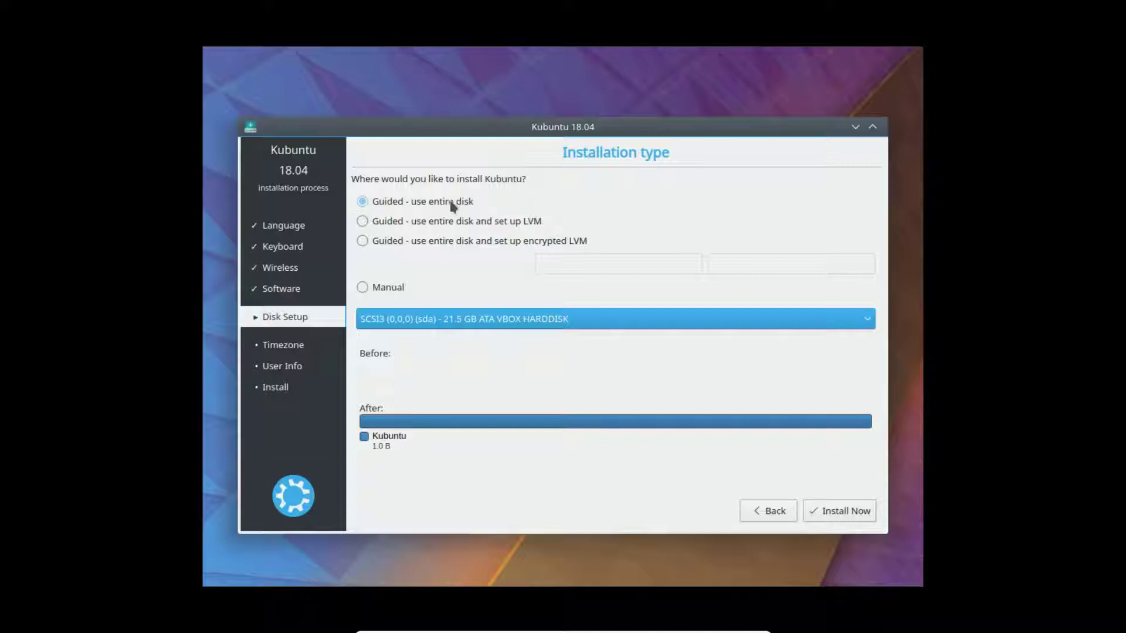
- Install Kubuntu onto the entire 21.5 GB VBOX HARDDISK with Guided - use entire disk
left_click(868, 320)
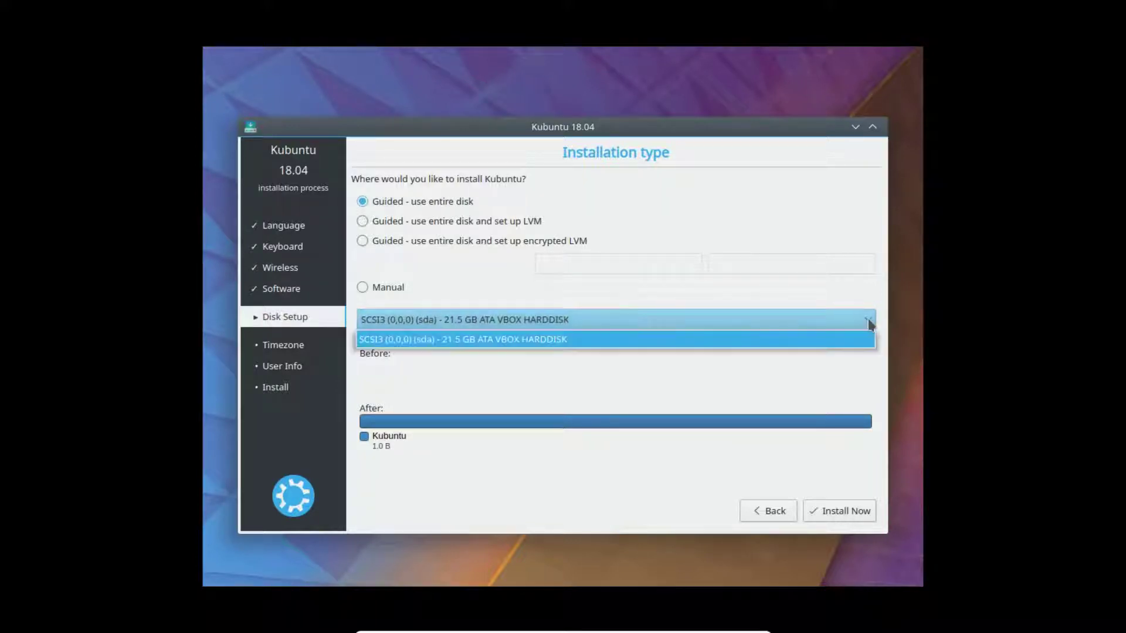
left_click(870, 322)
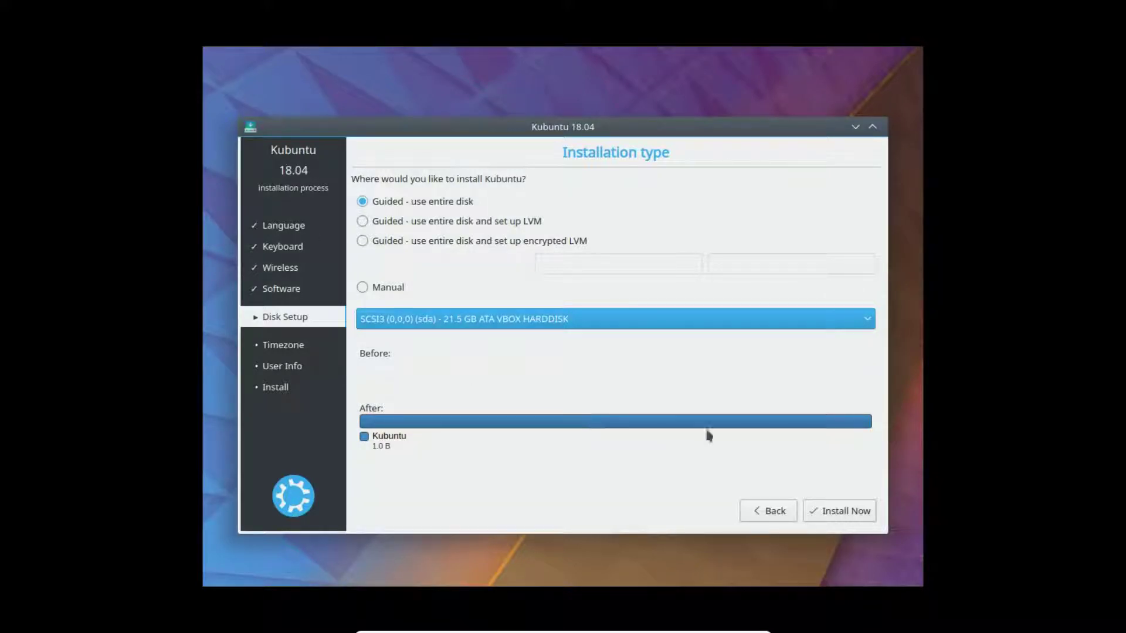
left_click(830, 512)
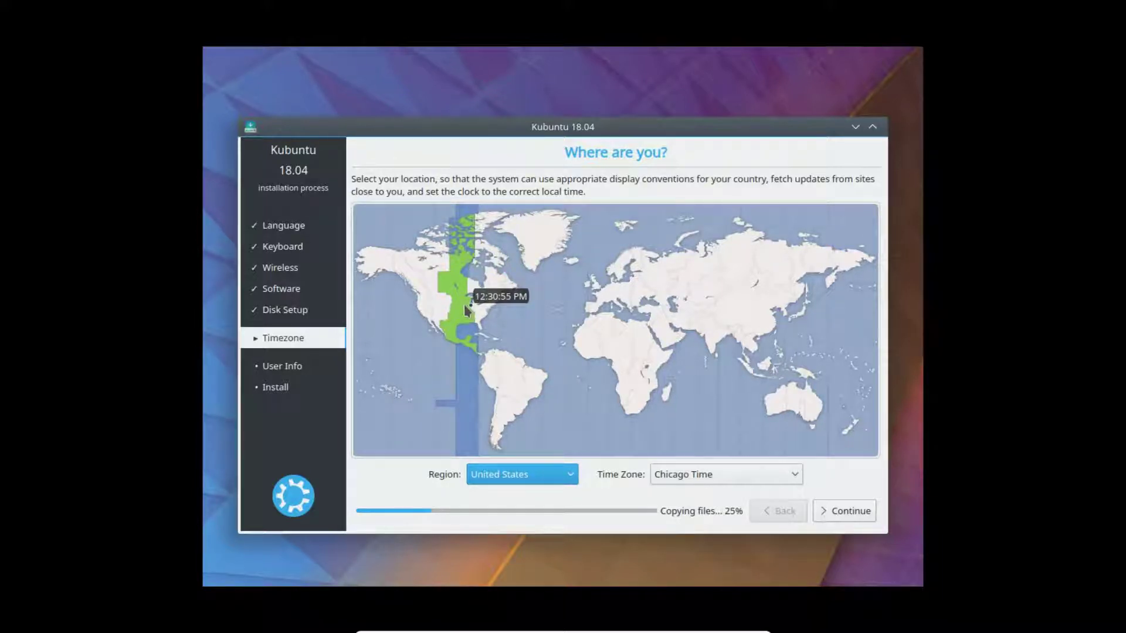
- Set the time zone to Chicago Time after trying Boise, Los Angeles and Matamoros
left_click(419, 313)
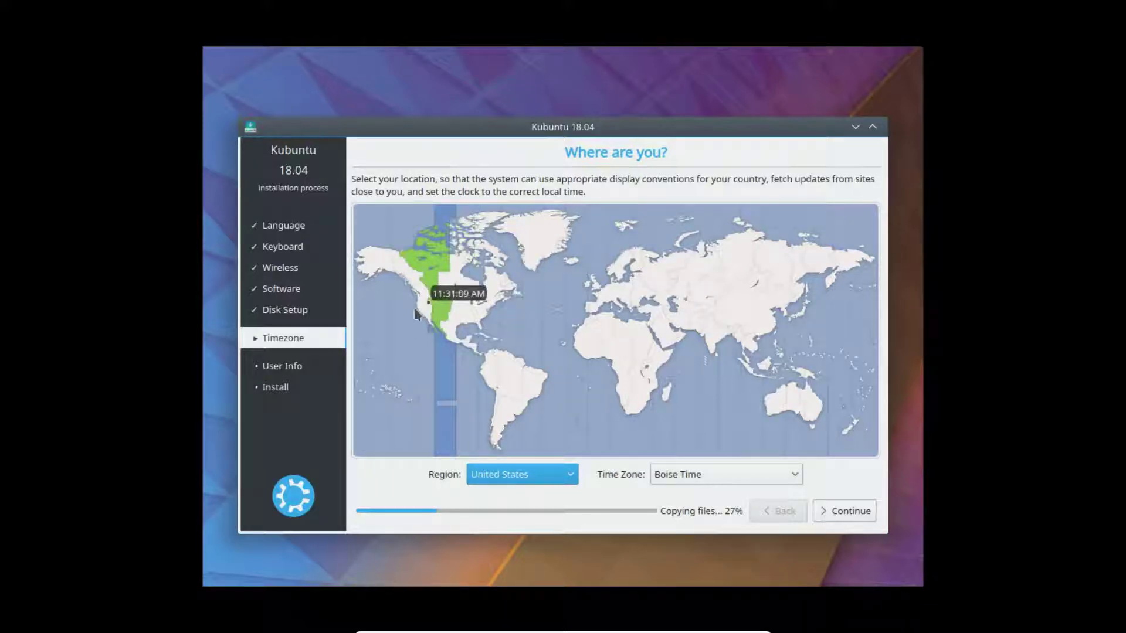
left_click(415, 317)
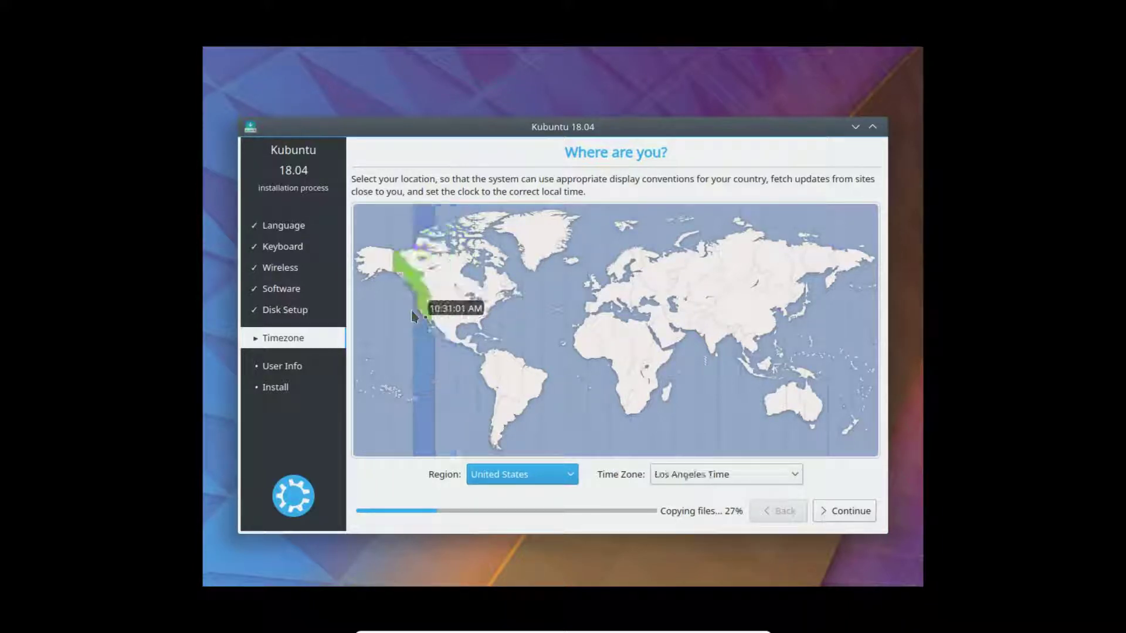
left_click(457, 328)
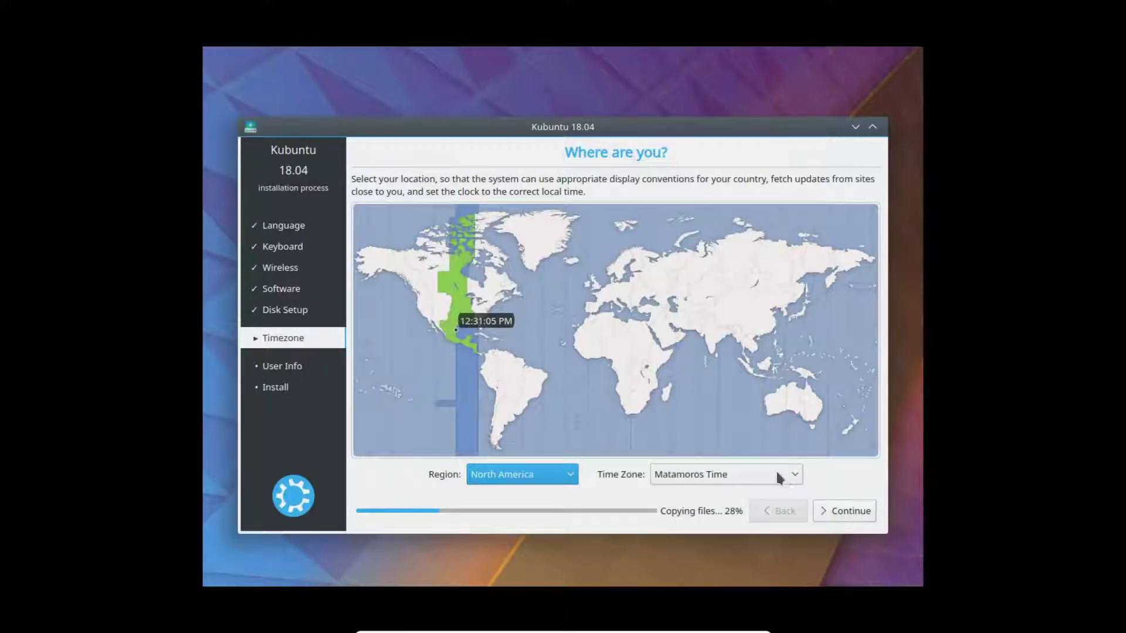
left_click(799, 474)
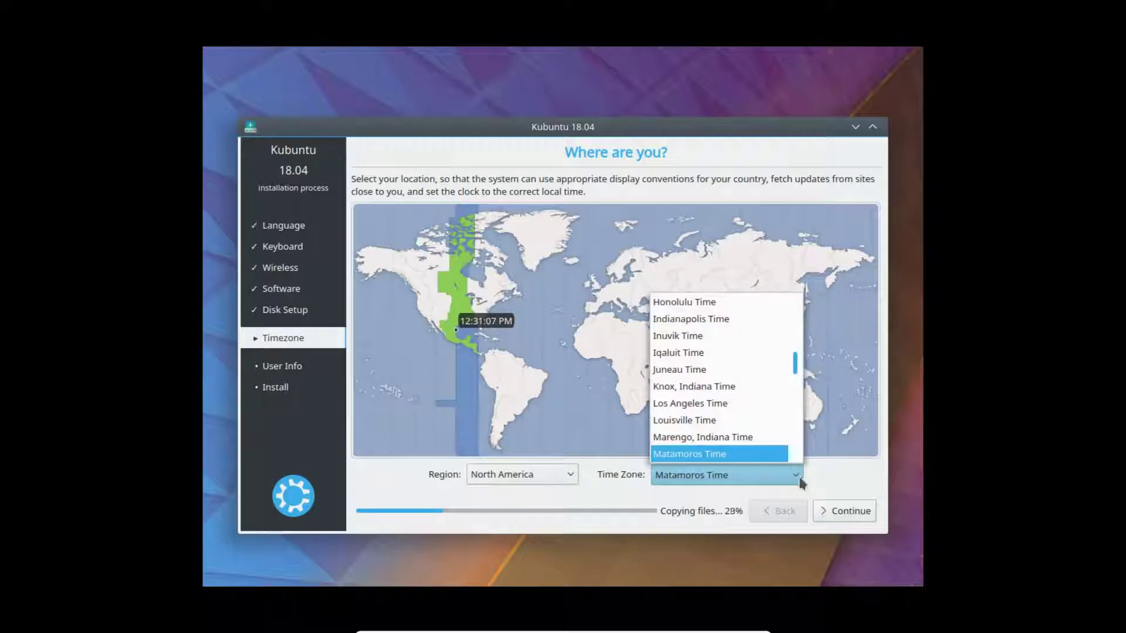
scroll(747, 392, "up", 8)
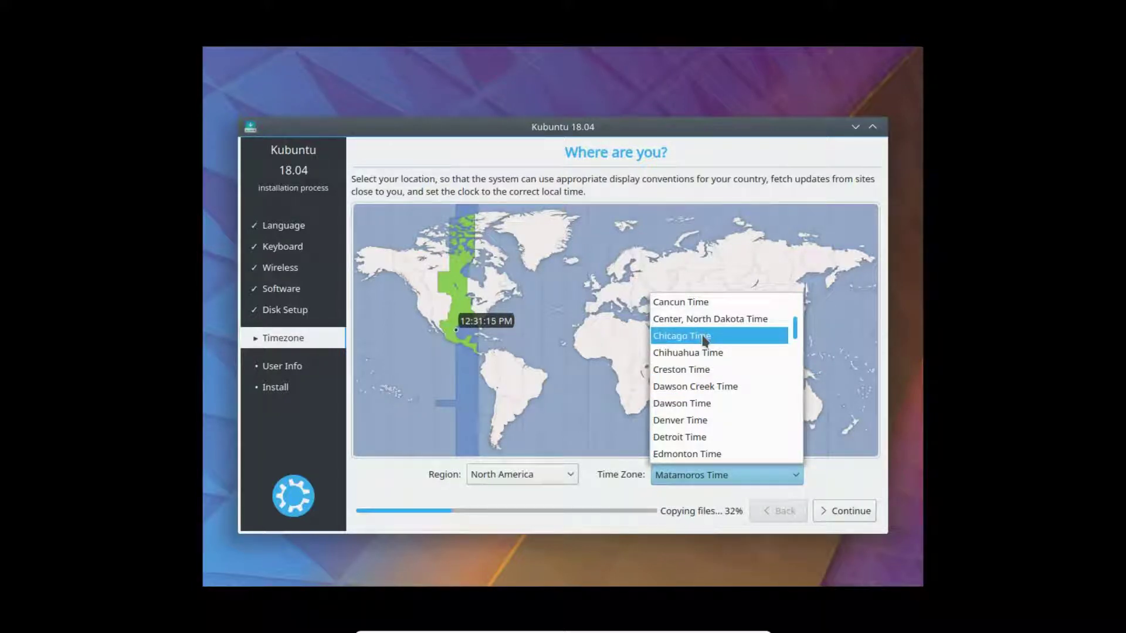
scroll(705, 340, "up", 3)
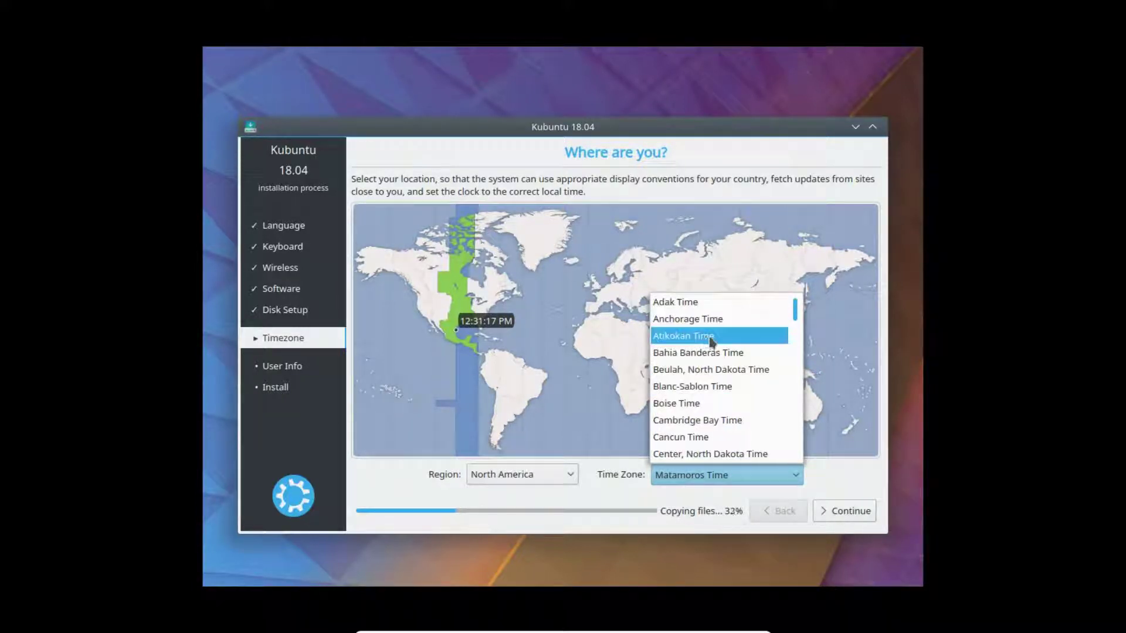
mouse_move(792, 313)
left_mouse_down()
mouse_move(786, 472)
mouse_move(787, 325)
left_mouse_up()
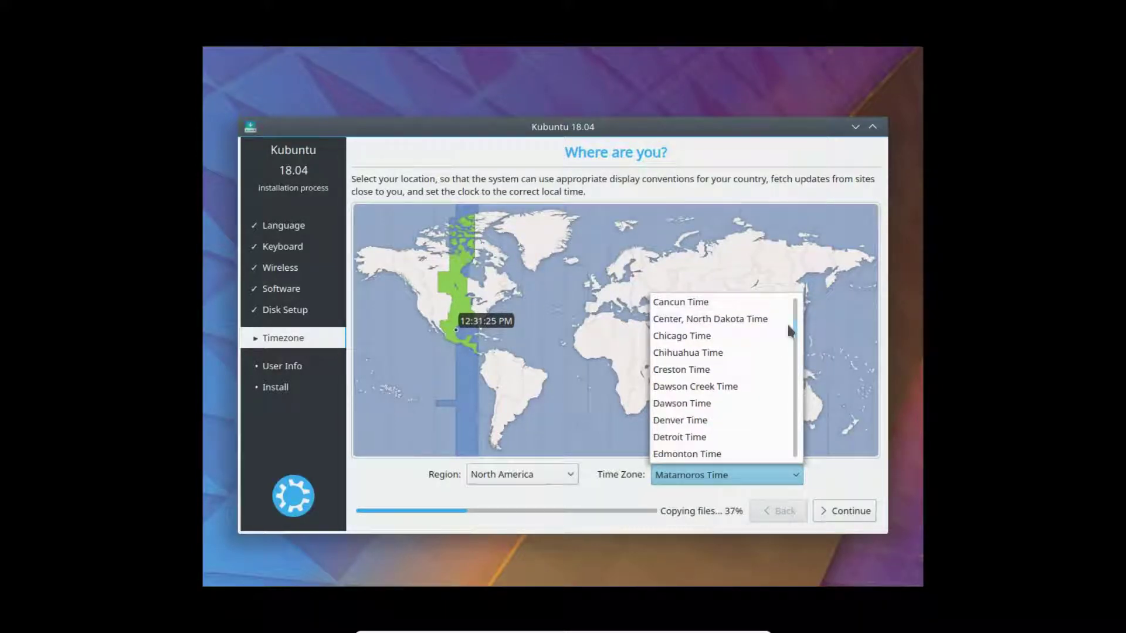
left_click(680, 335)
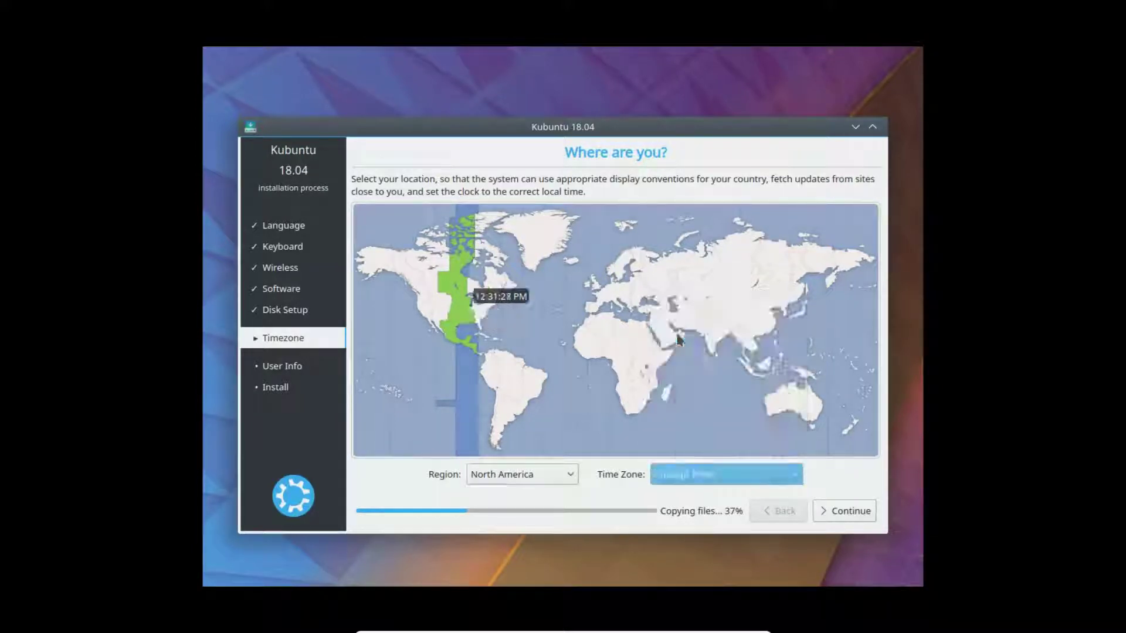
left_click(851, 512)
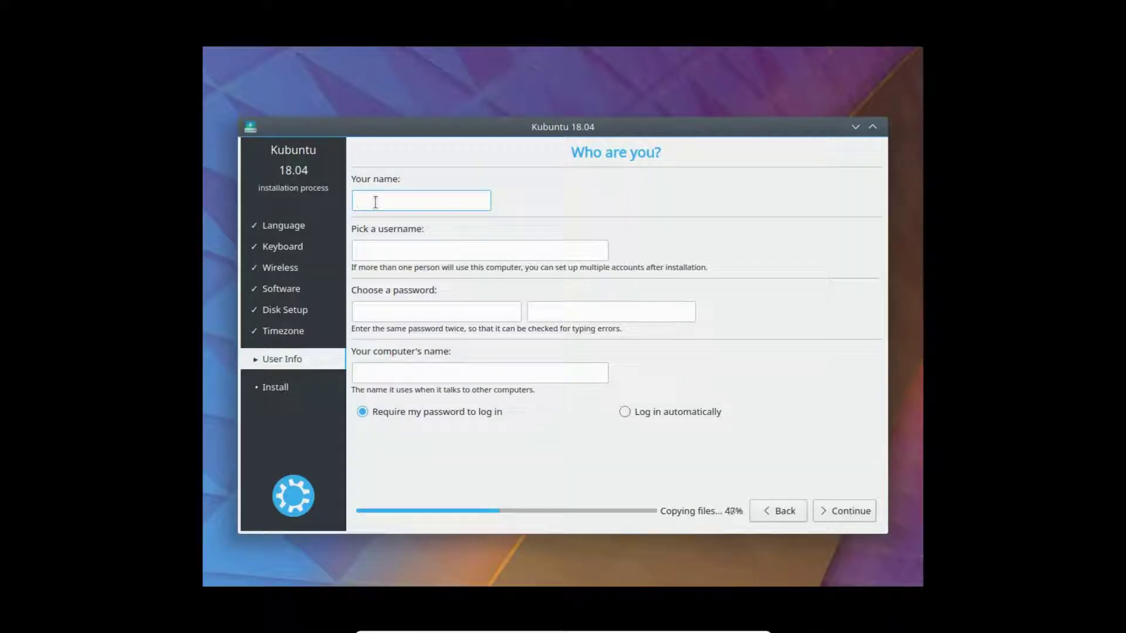
- Fill in your name and enter the account password and its confirmation
type("Admin")
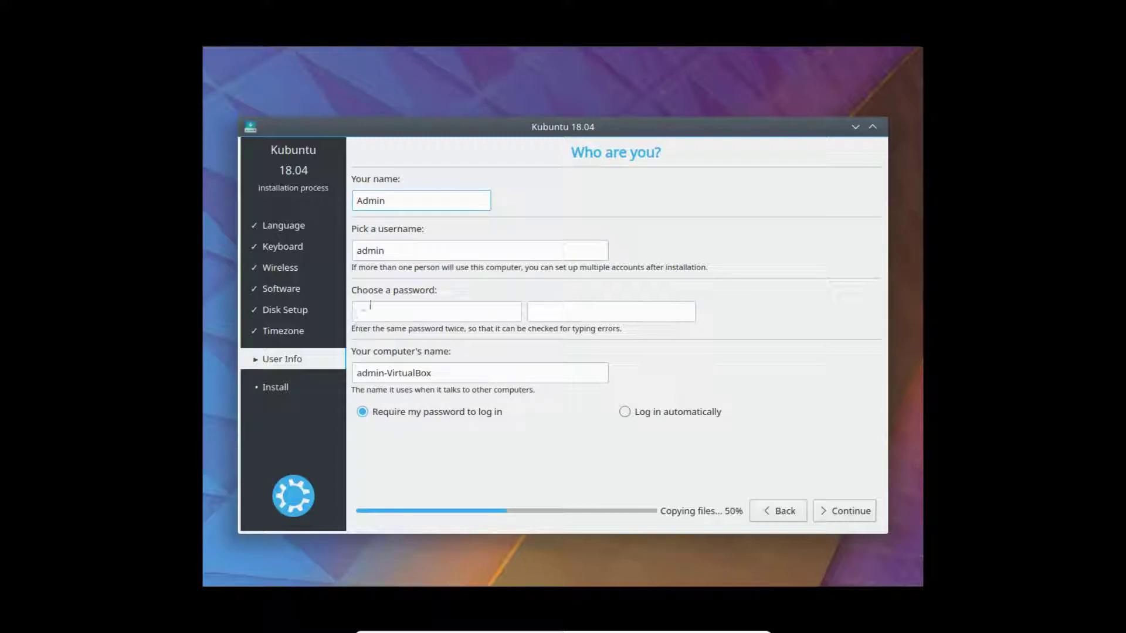
left_click(387, 305)
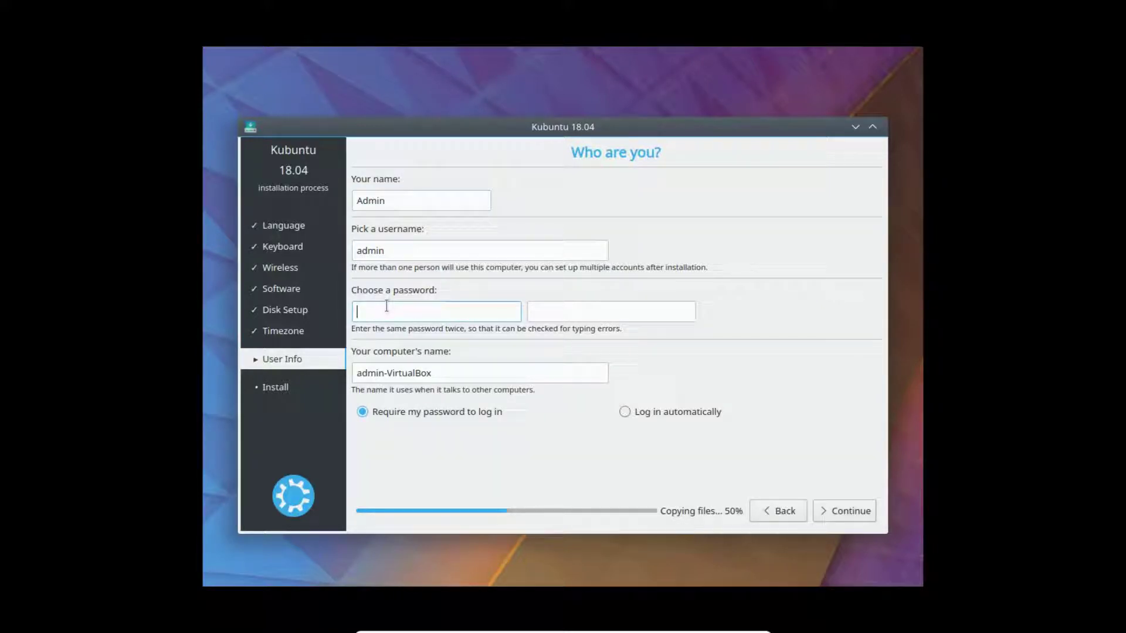
type("admin1234")
key("Tab")
type("admin12")
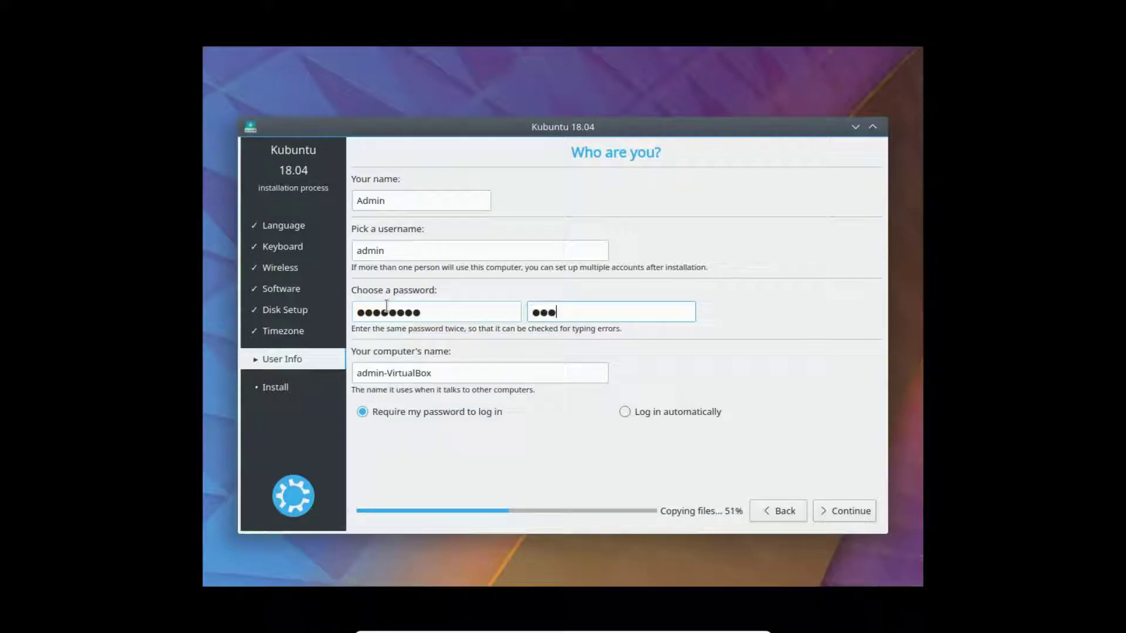
type("3")
- Rename the computer to 'Kubu1804video' and submit the user details
double_click(445, 369)
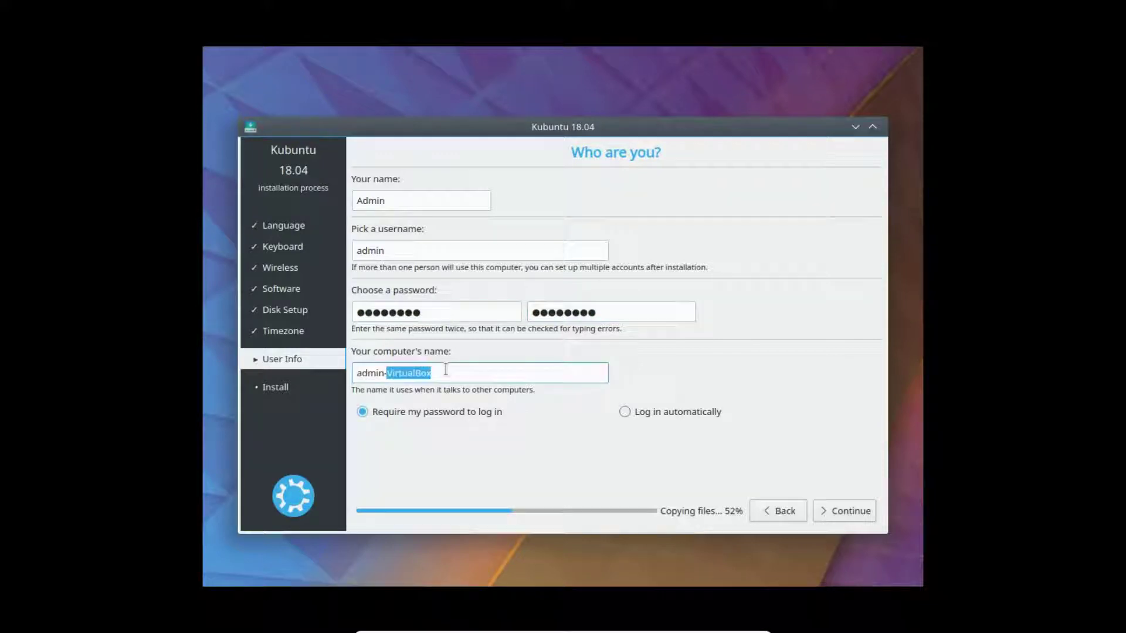
left_click(445, 369)
left_click_drag(439, 372, 340, 363)
type("K")
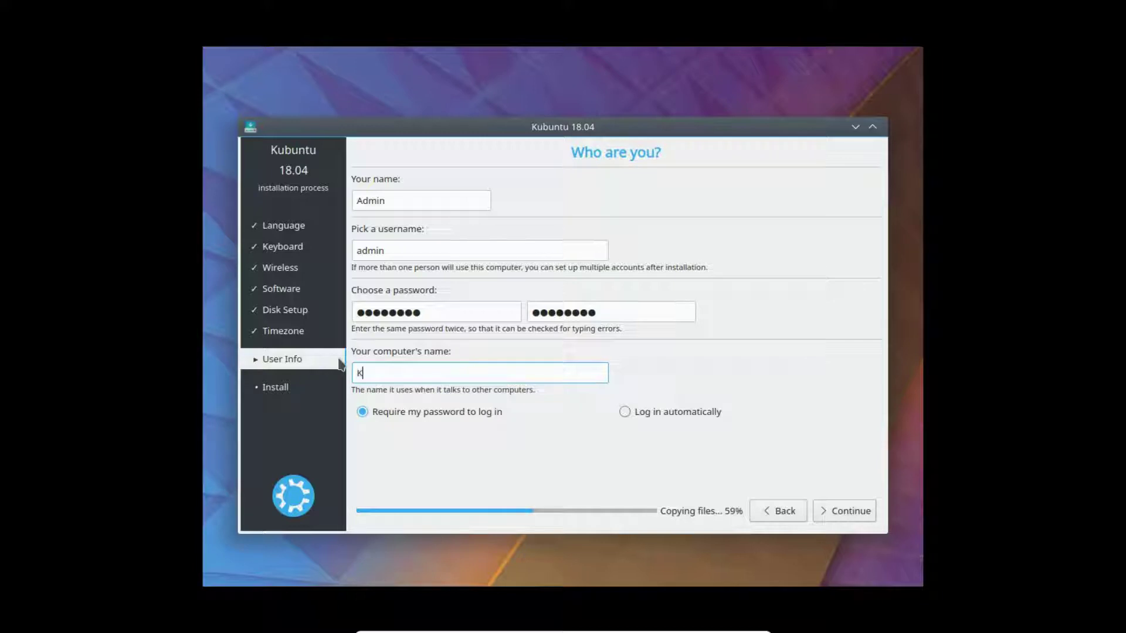
type("ubu1804video")
left_click(825, 508)
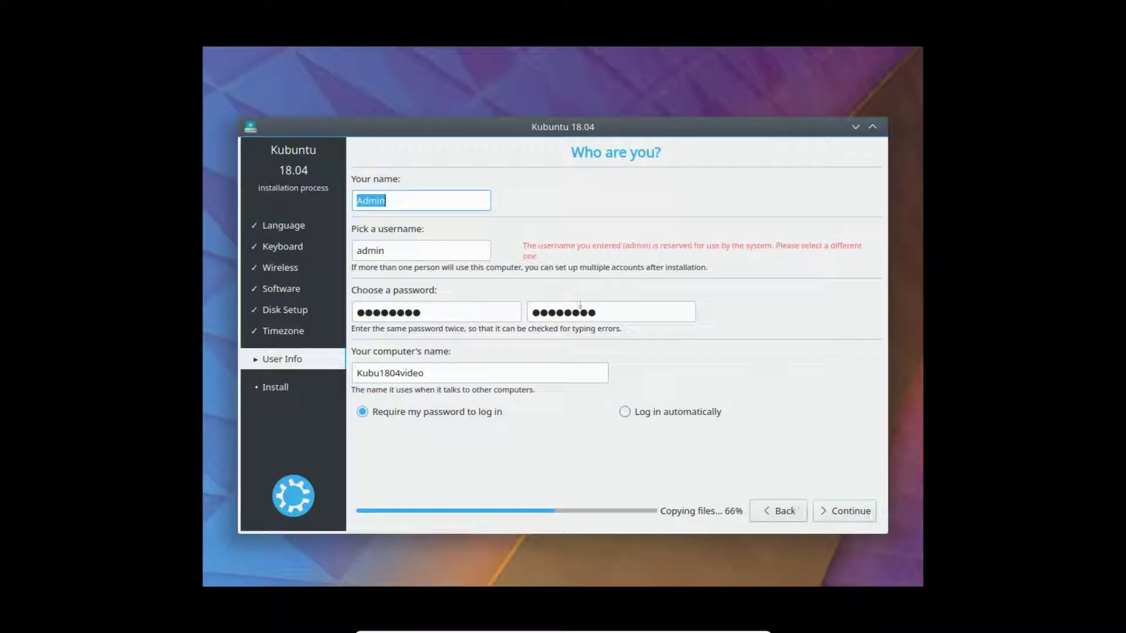
- Replace the rejected reserved username with a new, longer username
left_click_drag(404, 202, 332, 197)
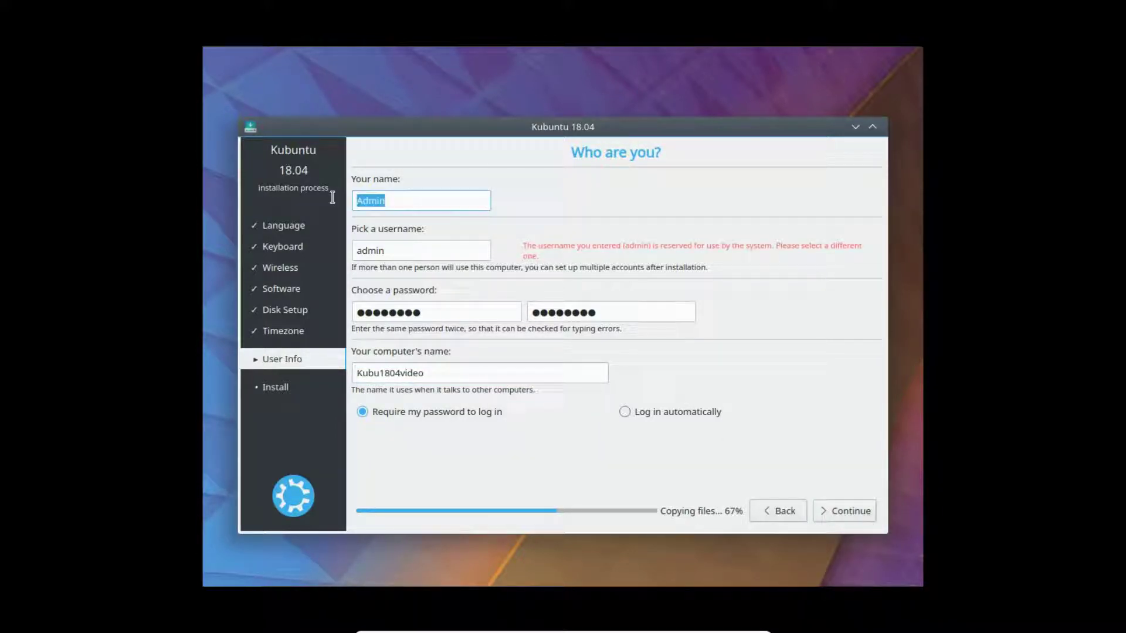
left_click(367, 252)
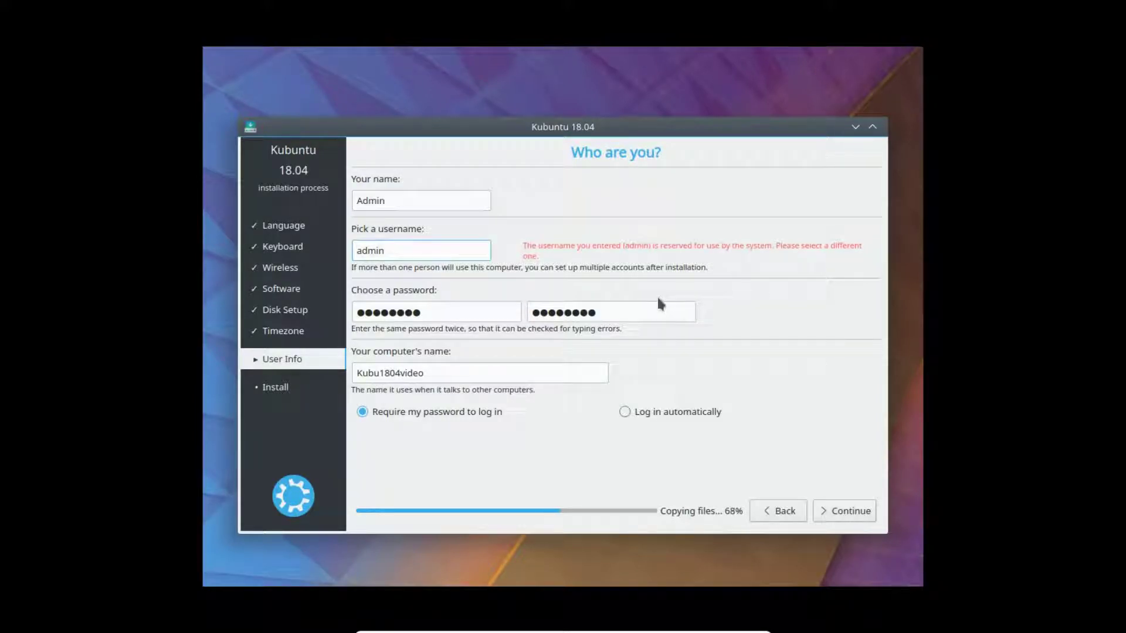
key("ctrl+a")
key("BackSpace")
type("administrative")
- Finish the user details and restart into the newly installed system
left_click(850, 515)
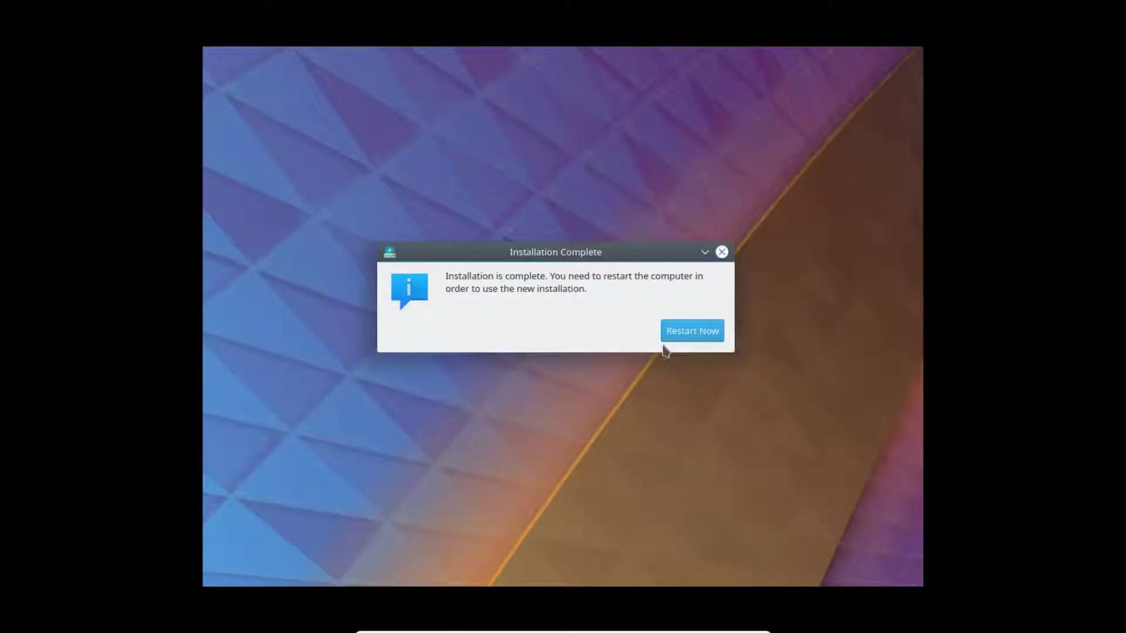
left_click(698, 331)
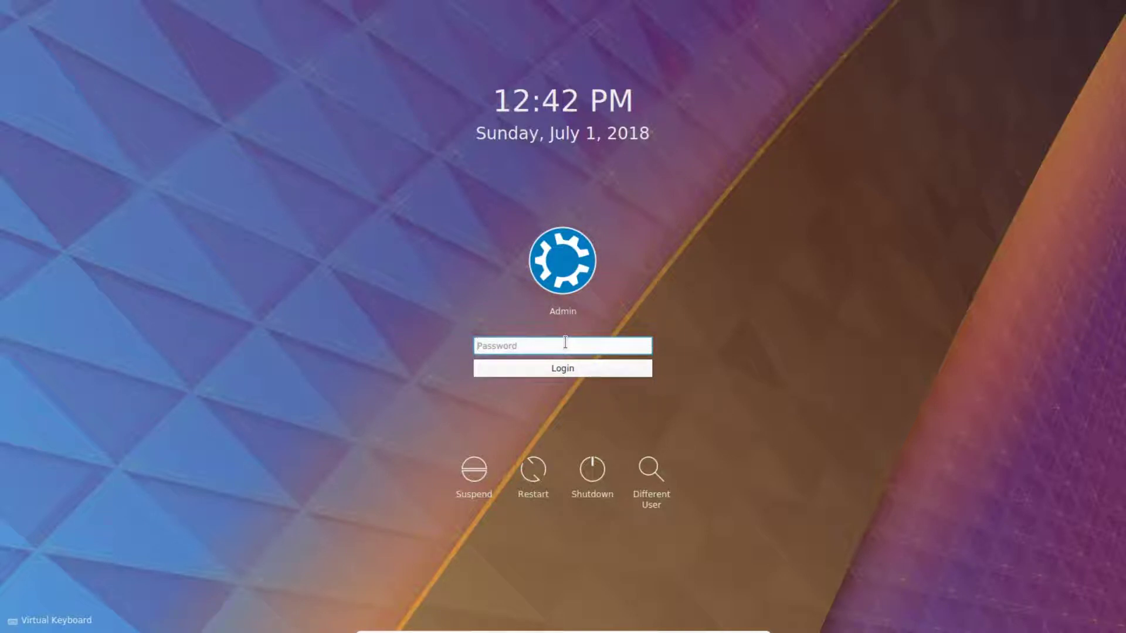
- Log in, dismiss the wired-connection notice, and launch Discover from the 224-update notice
type("admin")
key("Return")
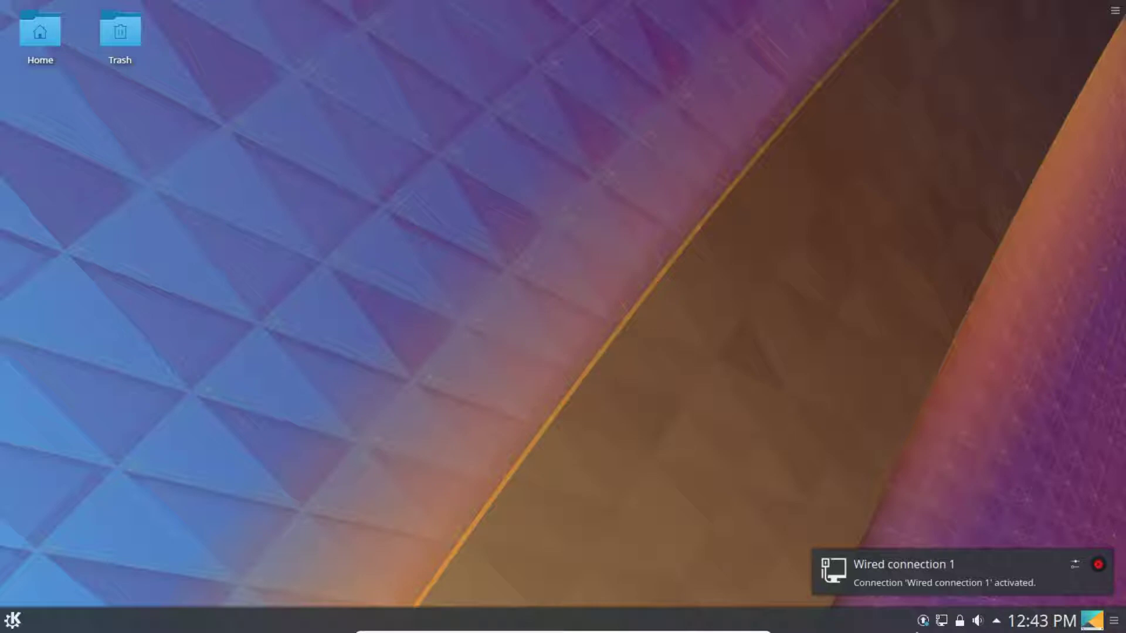
left_click(923, 621)
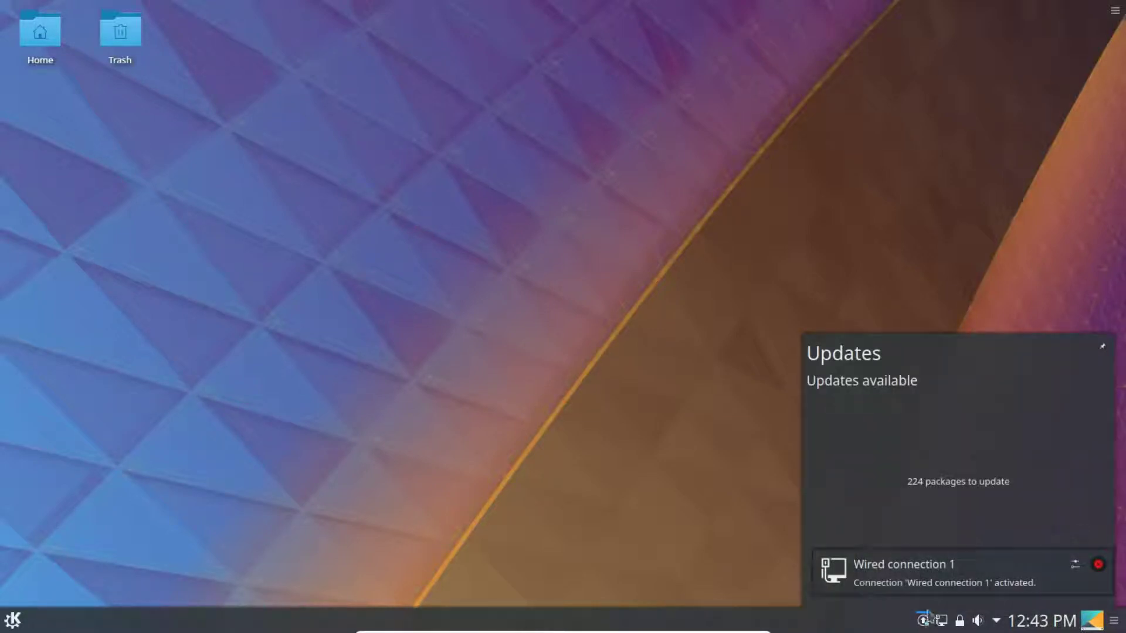
left_click(1097, 564)
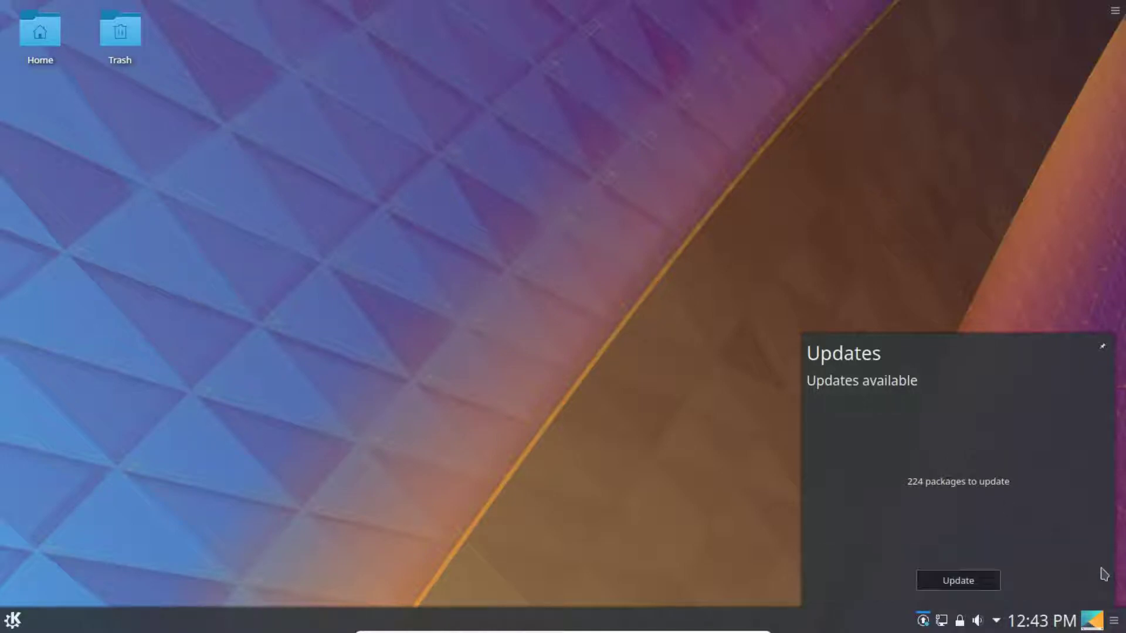
left_click(969, 585)
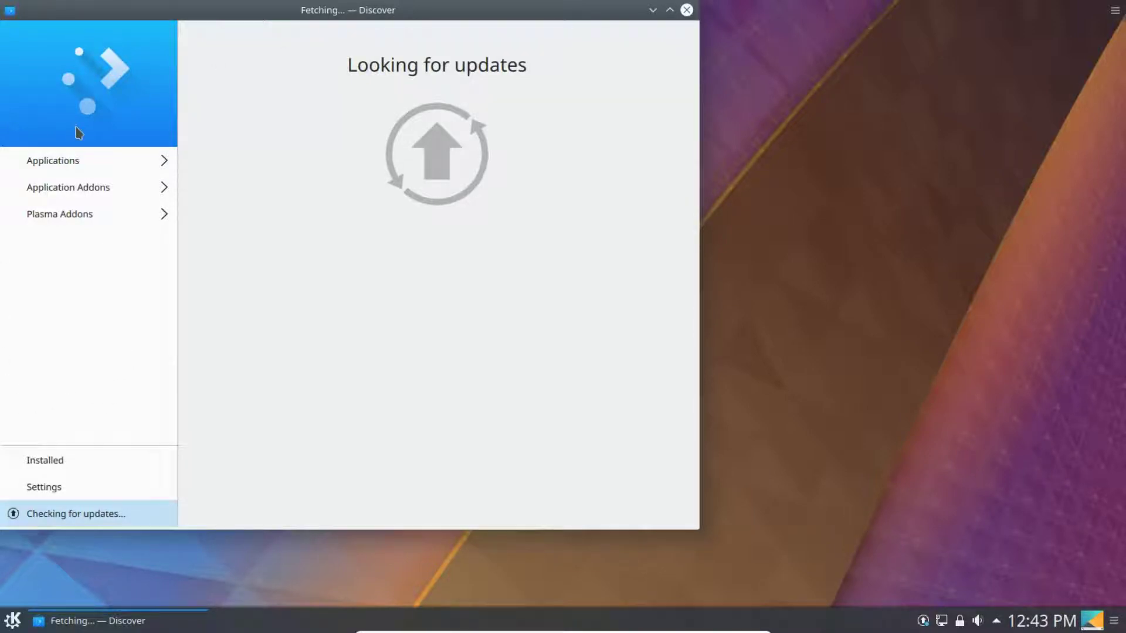
- Browse the Applications and Plasma Addons catalogues, then show the Installed software list
left_click(73, 164)
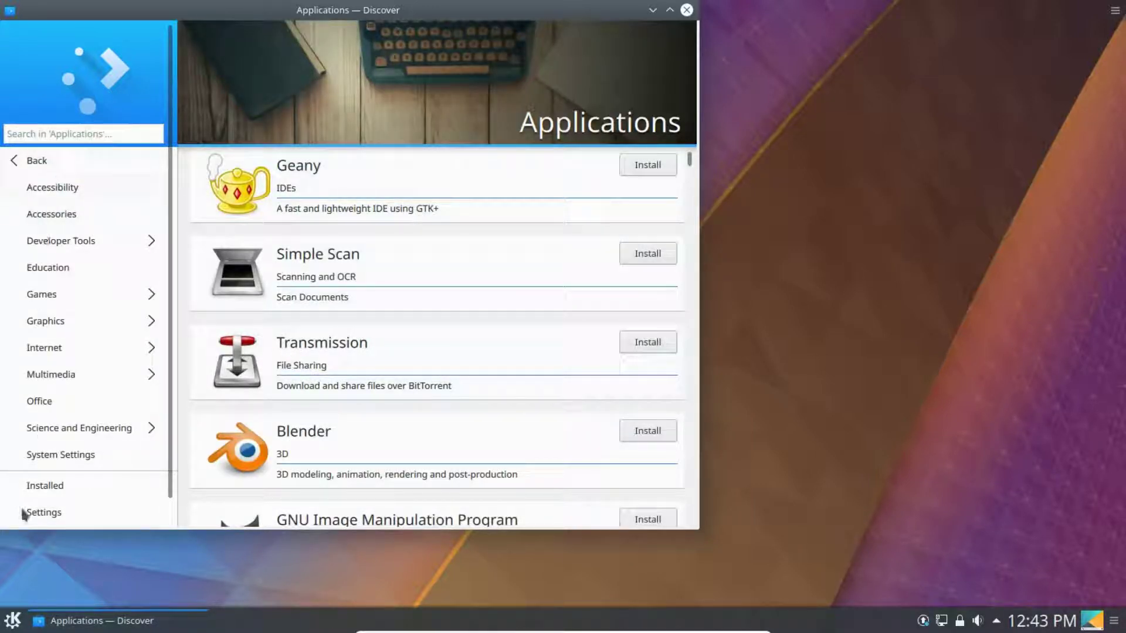
left_click(15, 162)
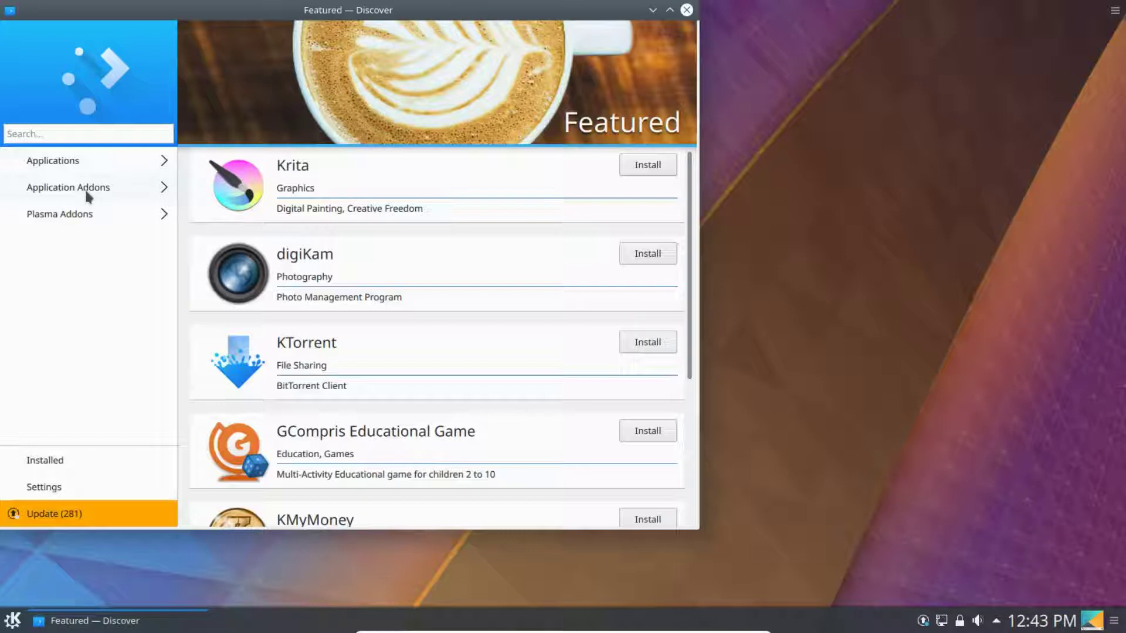
left_click(75, 216)
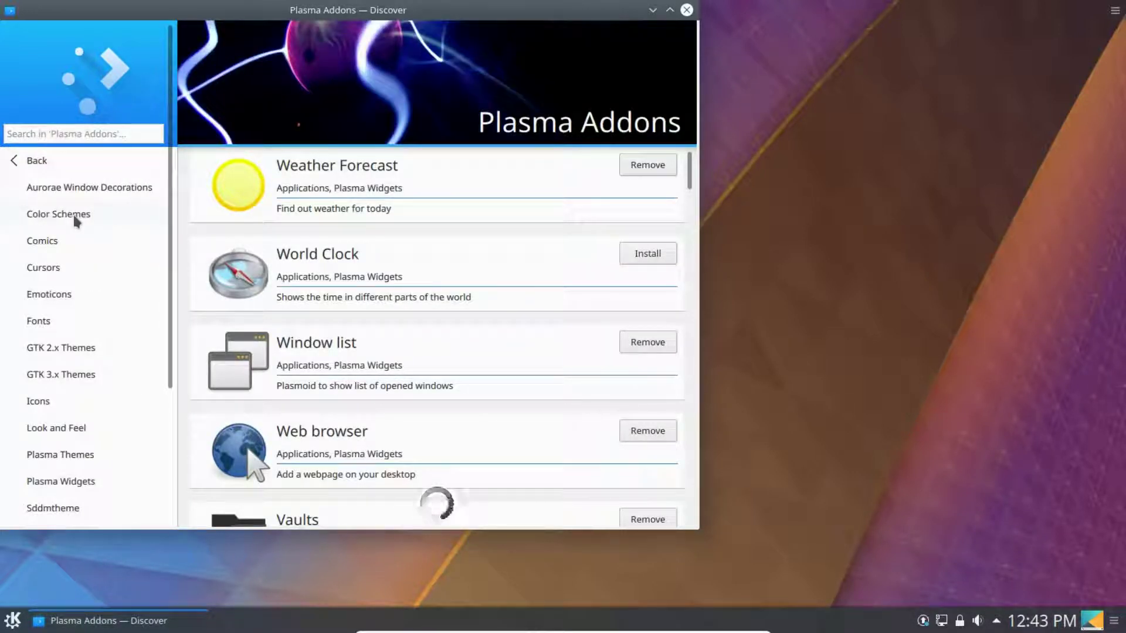
left_click(12, 169)
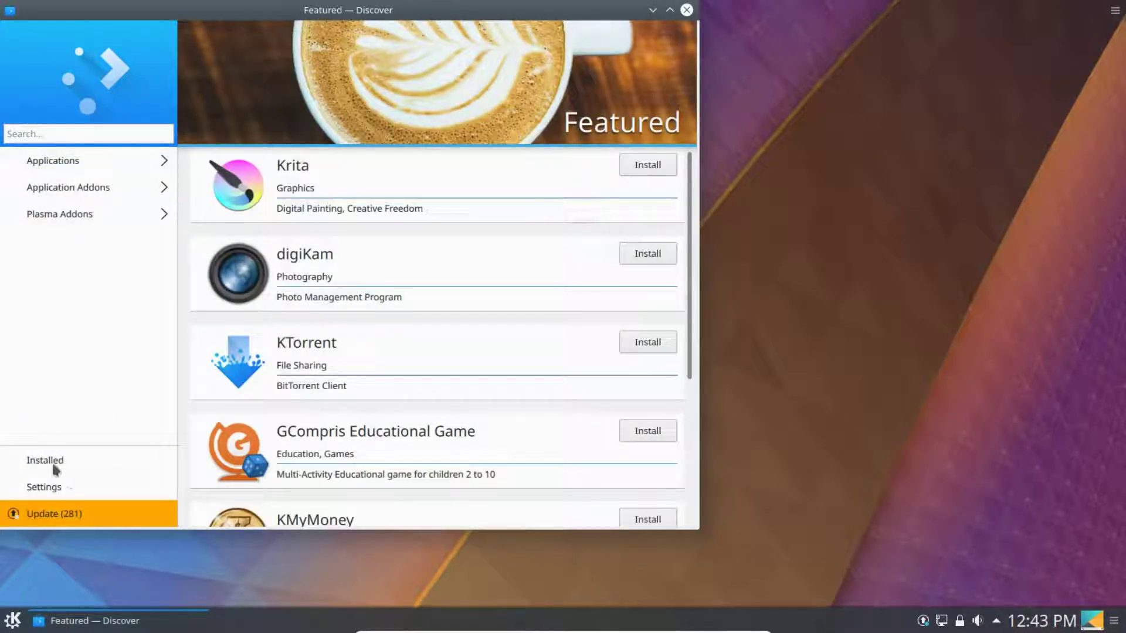
left_click(48, 463)
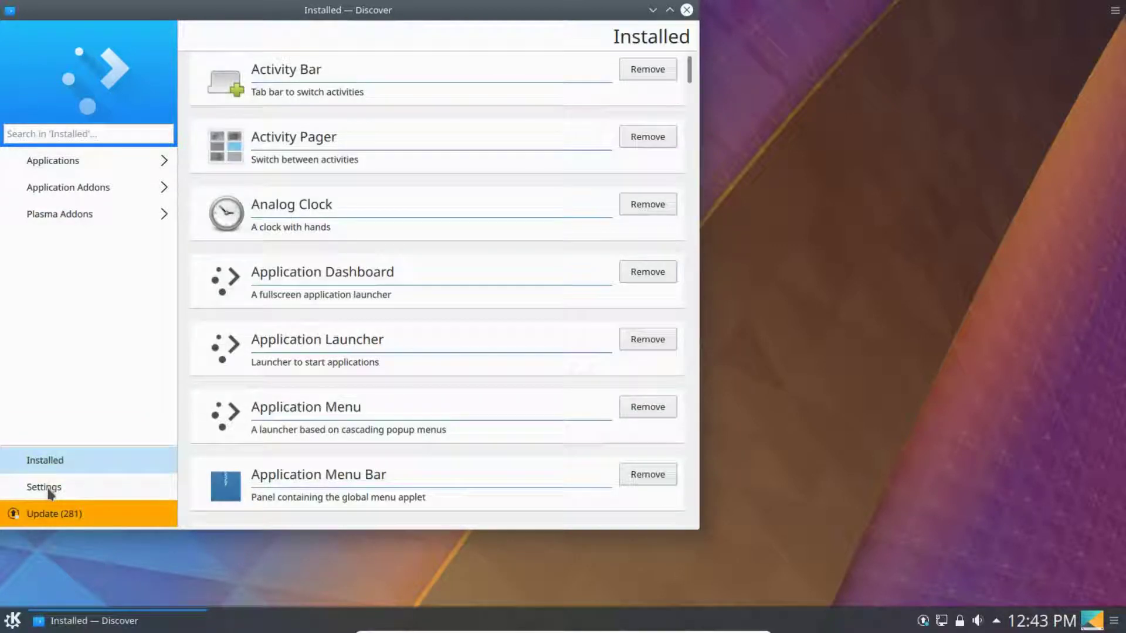
- Look over the Ubuntu software sources in Settings, then open the 281 pending updates
left_click(50, 491)
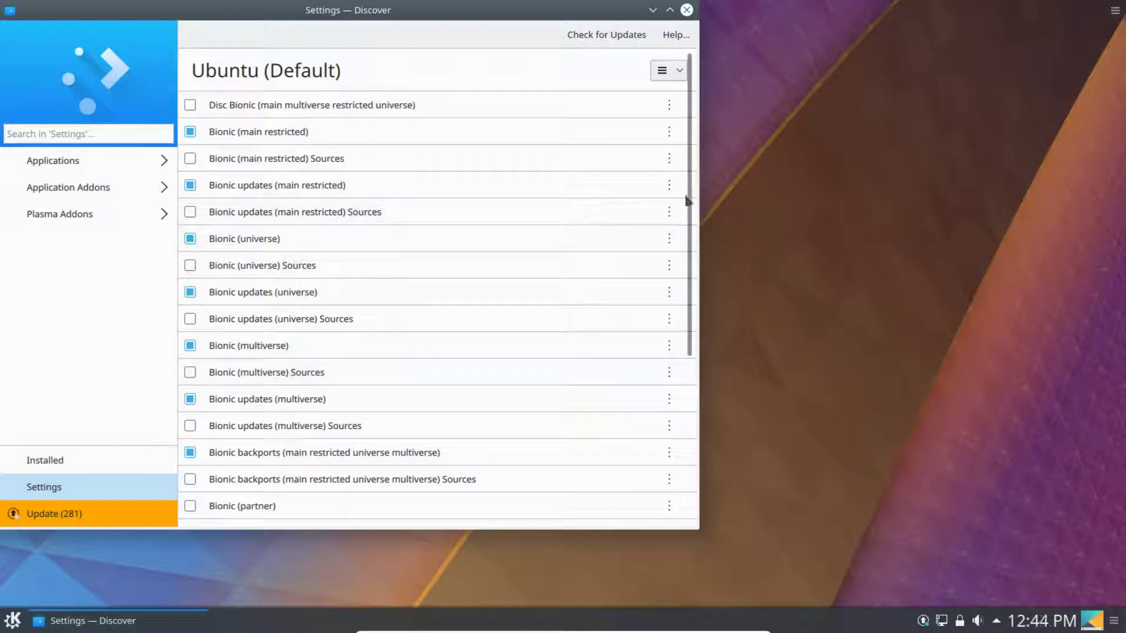
scroll(686, 291, "down", 5)
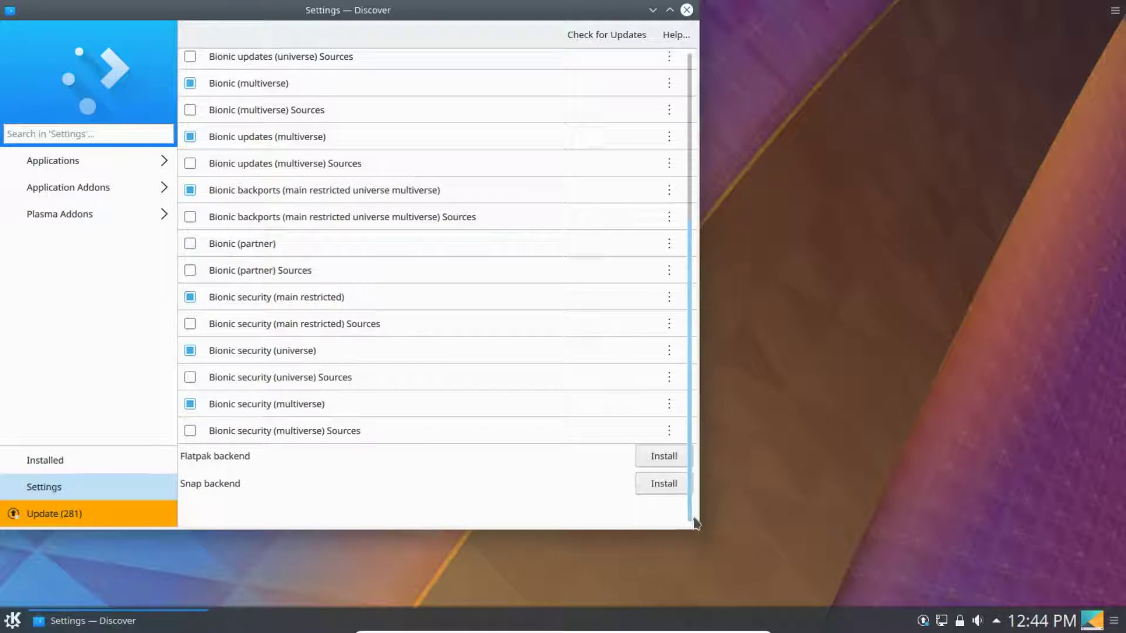
left_click_drag(696, 270, 673, 40)
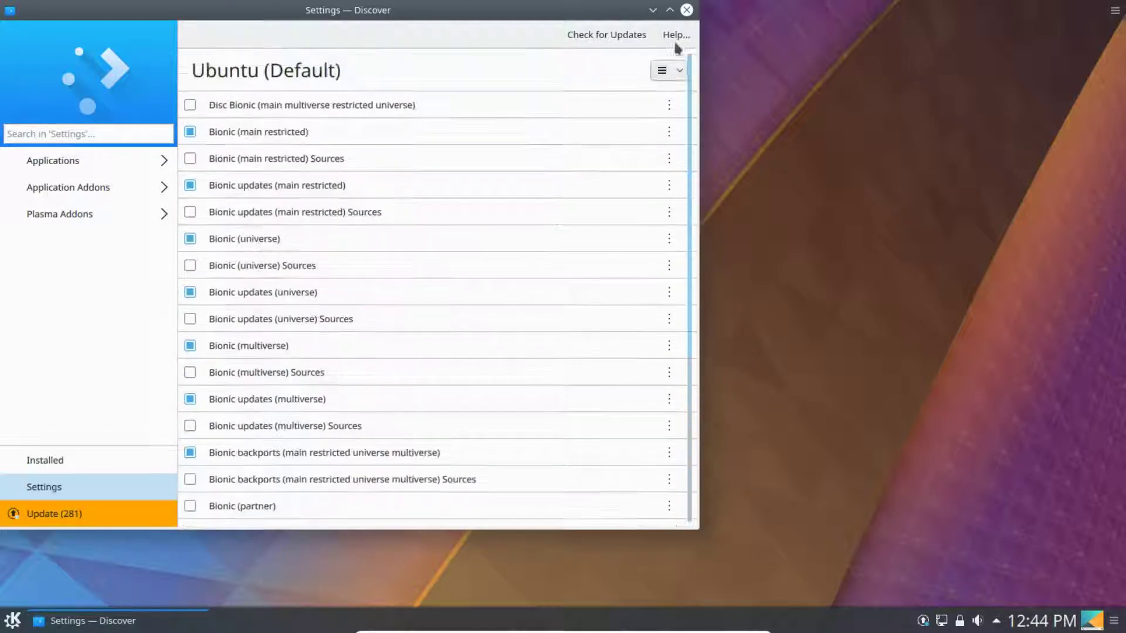
left_click(47, 520)
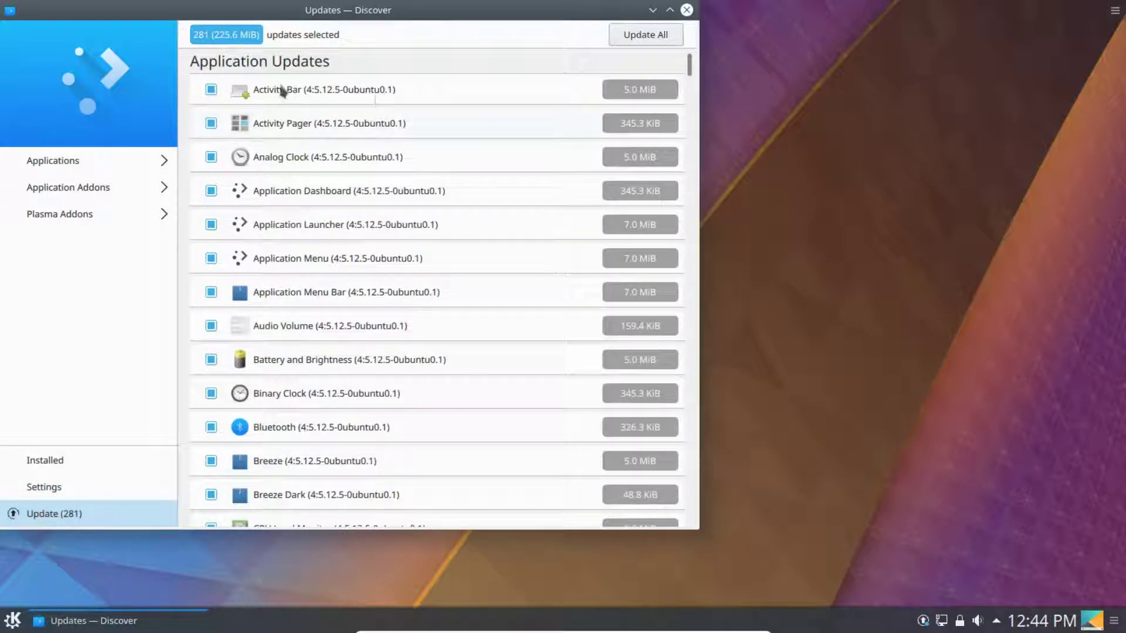
- Scroll through the 281 application updates (225.6 MiB), then close Discover
scroll(375, 320, "down", 5)
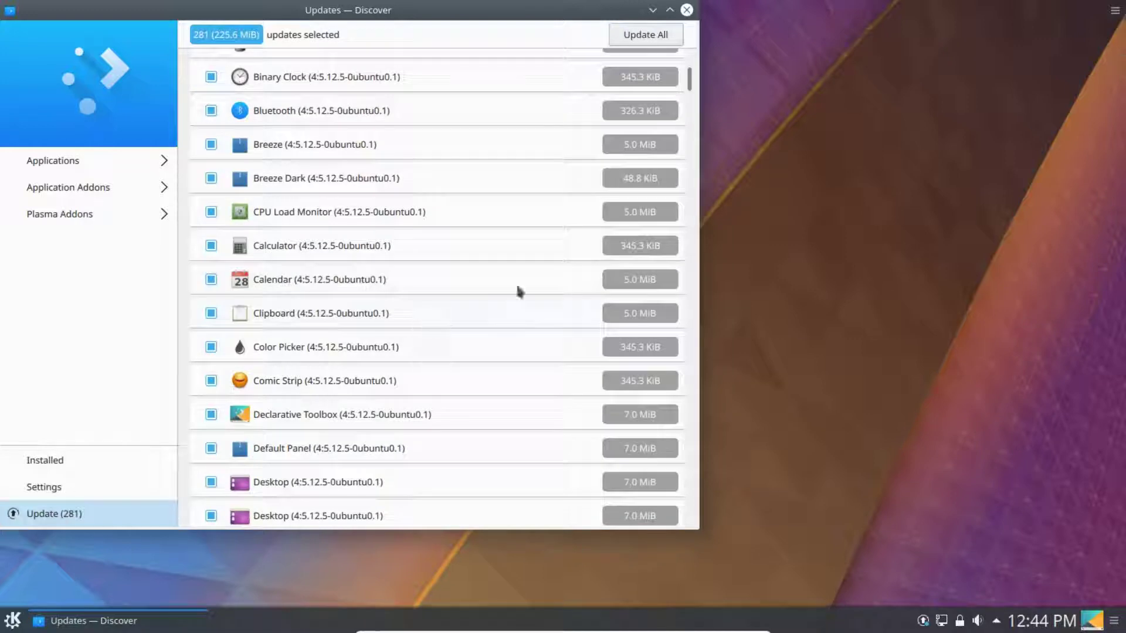
left_click_drag(691, 85, 691, 24)
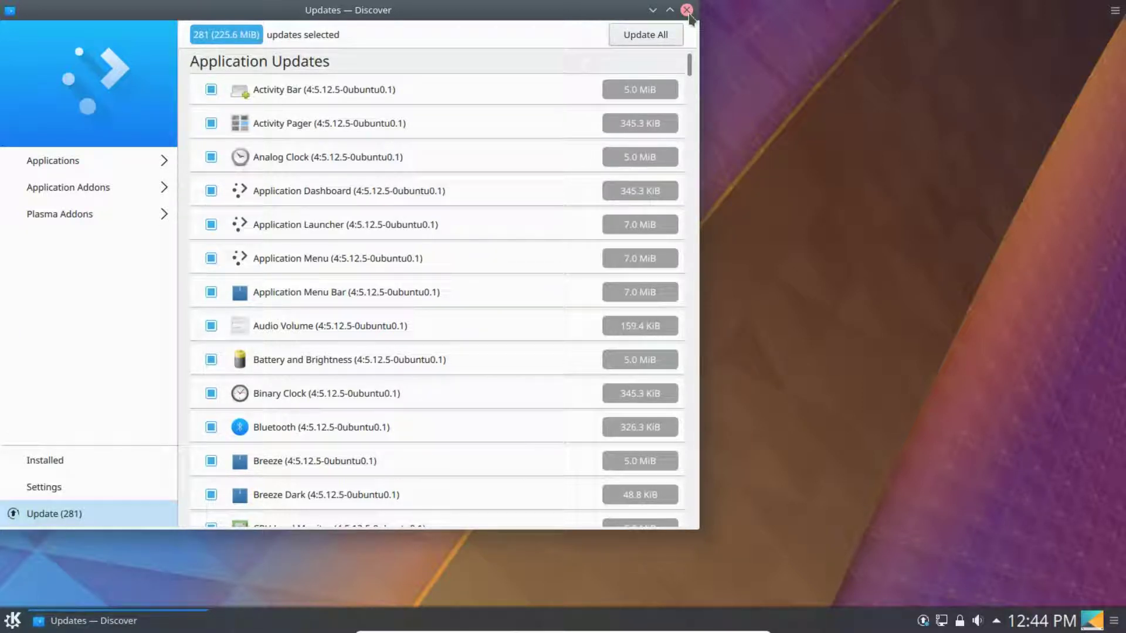
left_click(687, 10)
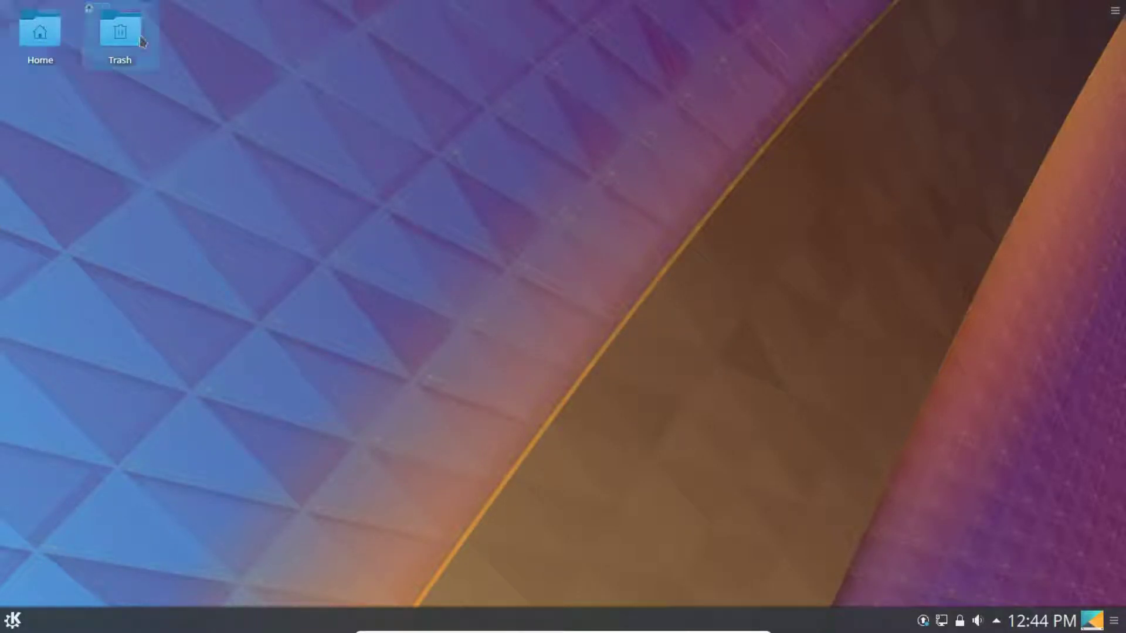
- Browse the Home and Network places in Dolphin, close it, and show the launcher's Favorites
left_click(41, 38)
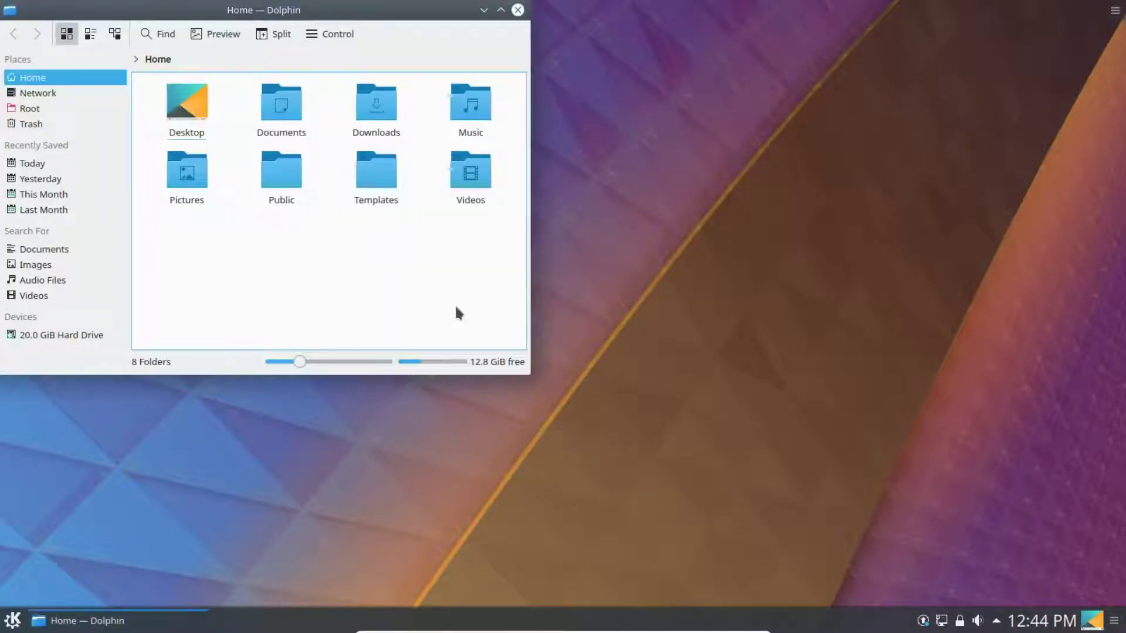
left_click(39, 94)
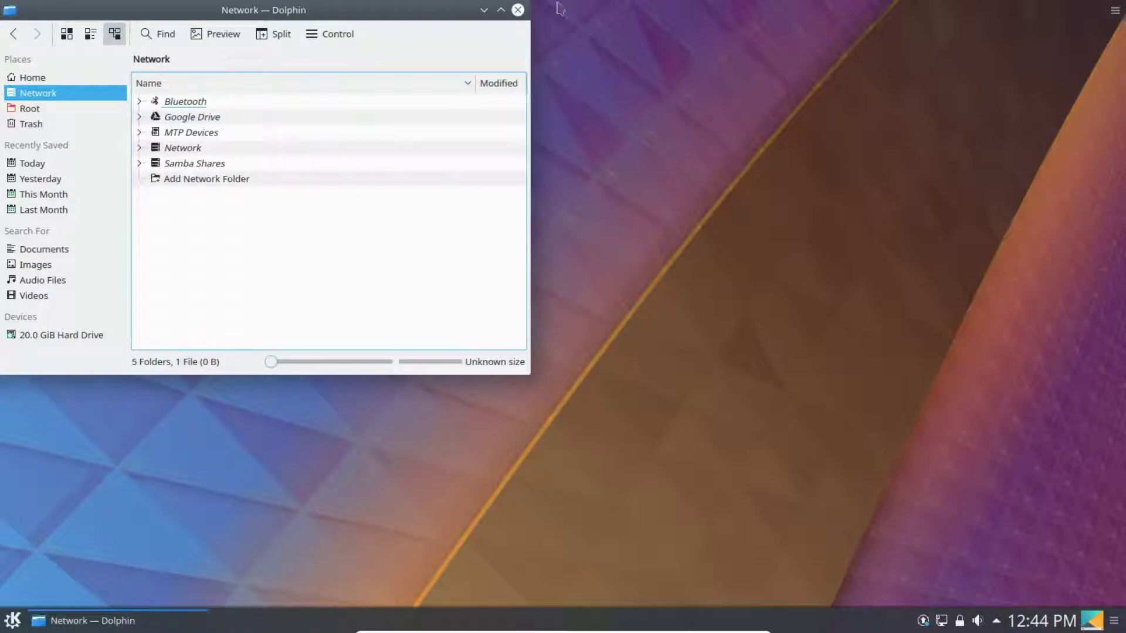
left_click(518, 10)
left_click(11, 620)
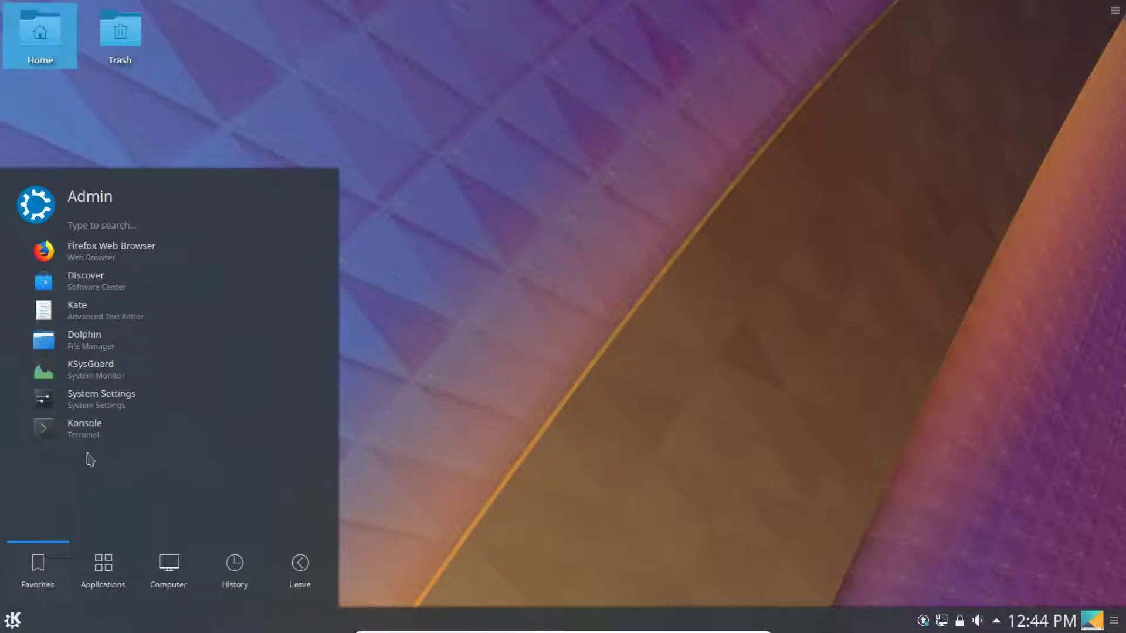
- Switch between the launcher's Applications and Favorites views, then search for 'ksys'
left_click(107, 570)
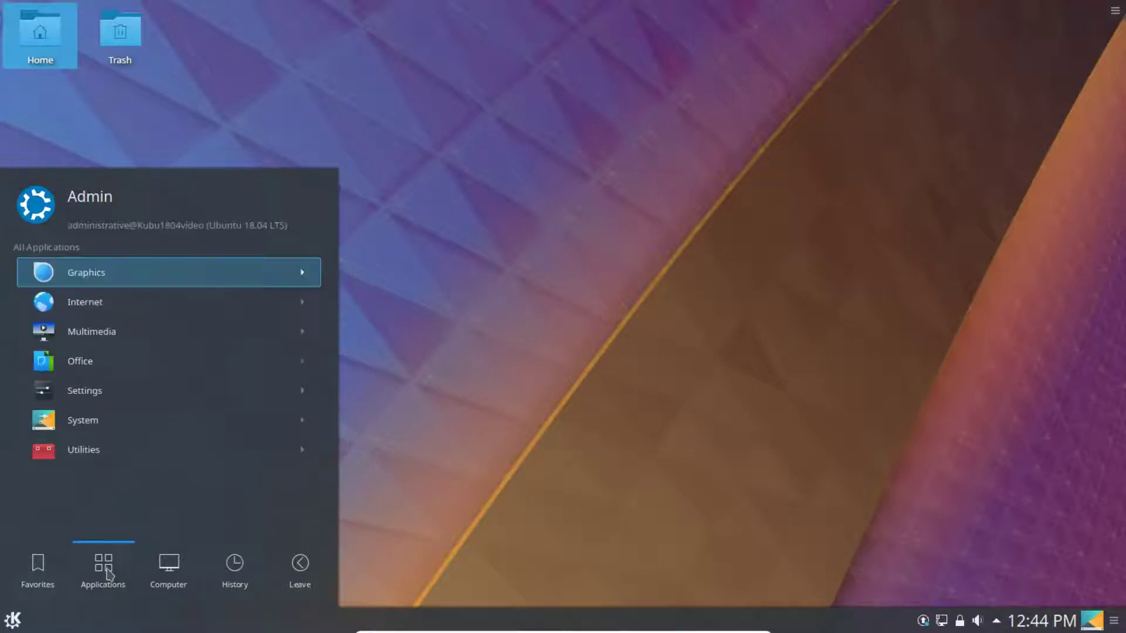
left_click(25, 570)
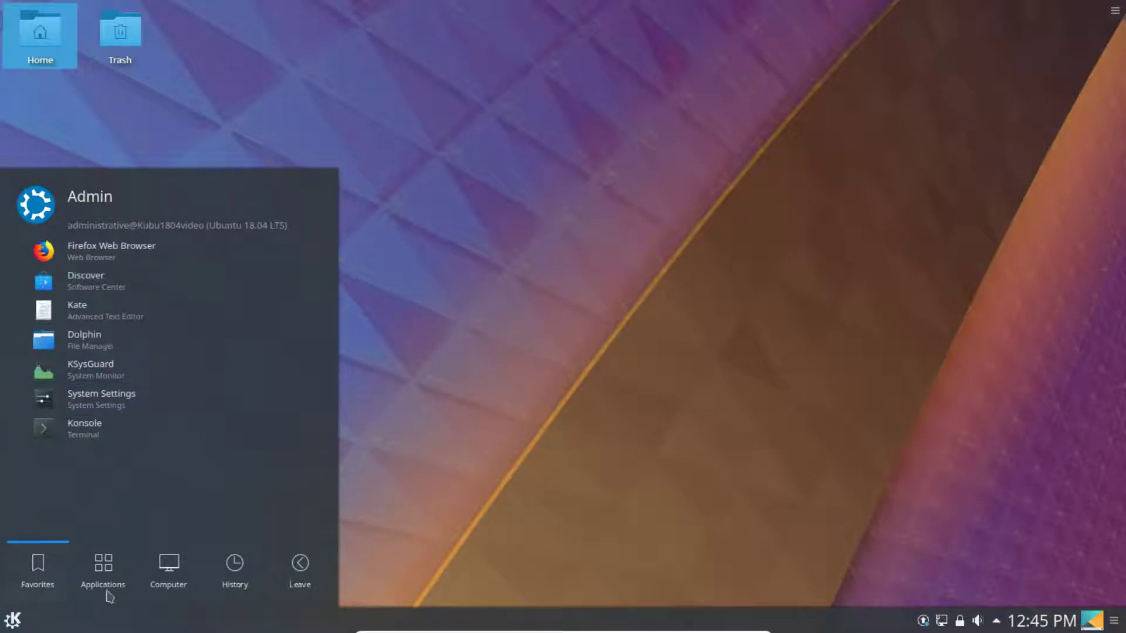
left_click(107, 572)
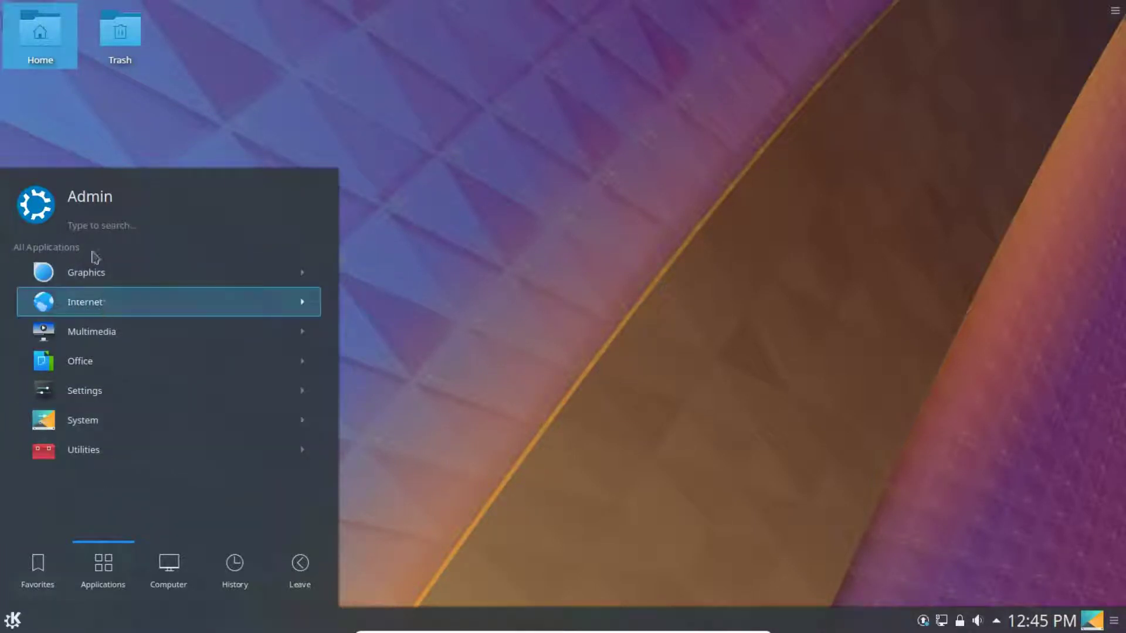
left_click(96, 226)
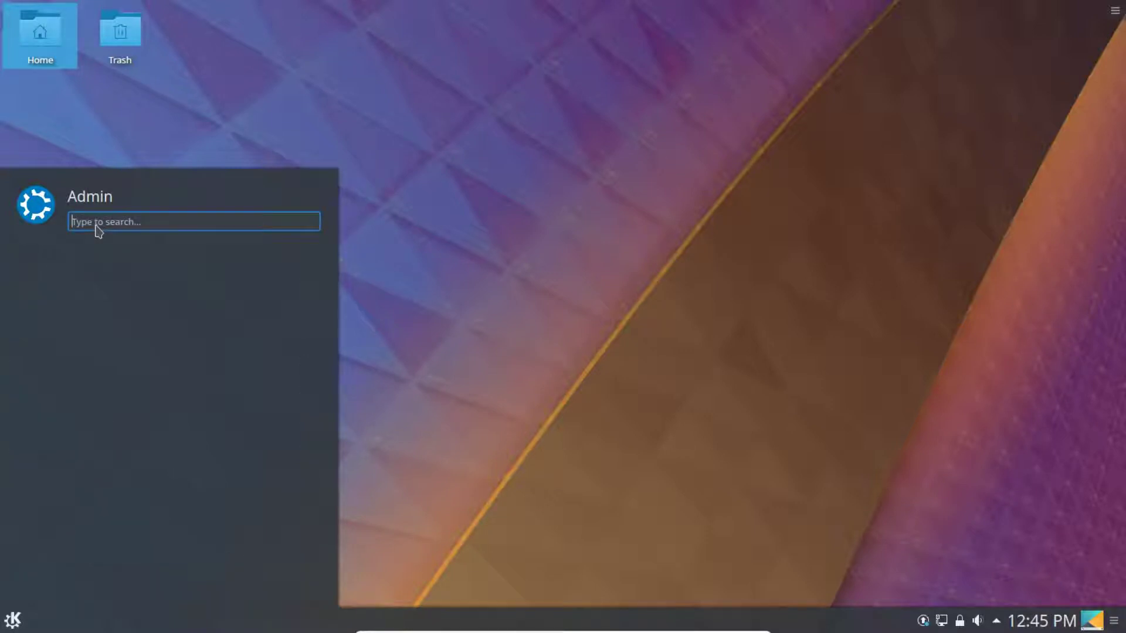
type("ksys")
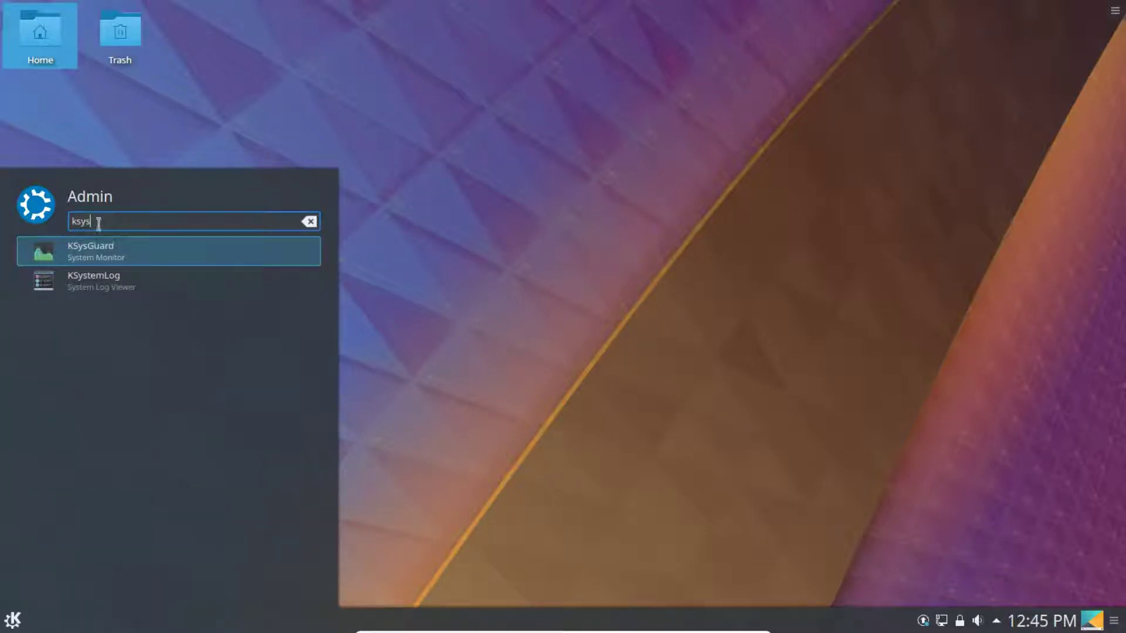
- Launch KSysGuard and view its System Load graphs, moving the window aside
left_click(124, 258)
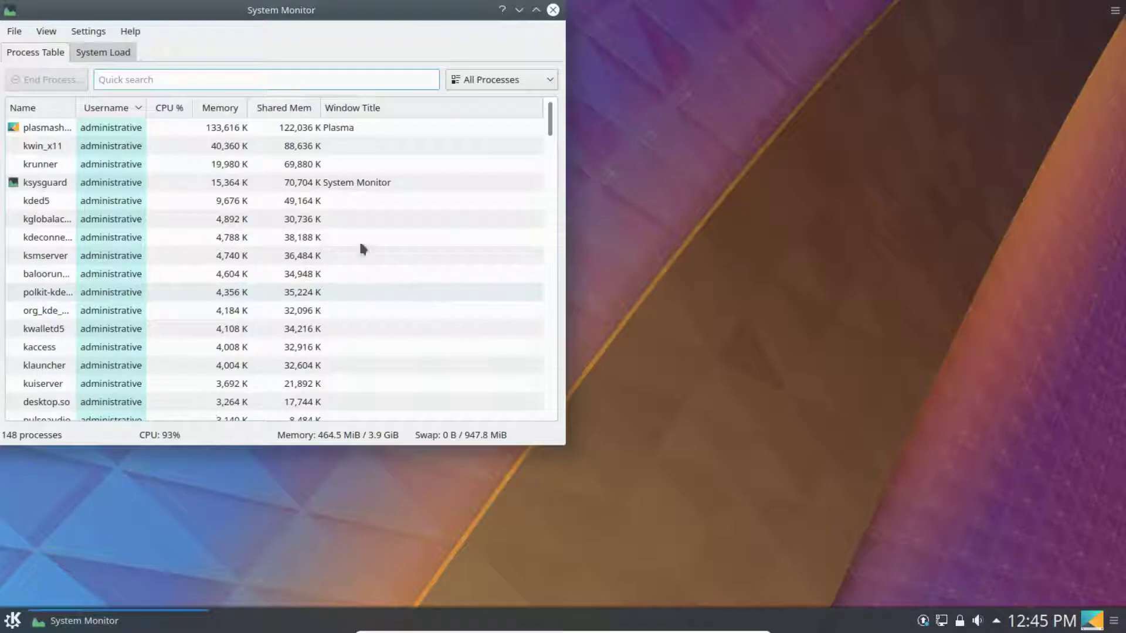
left_click(119, 54)
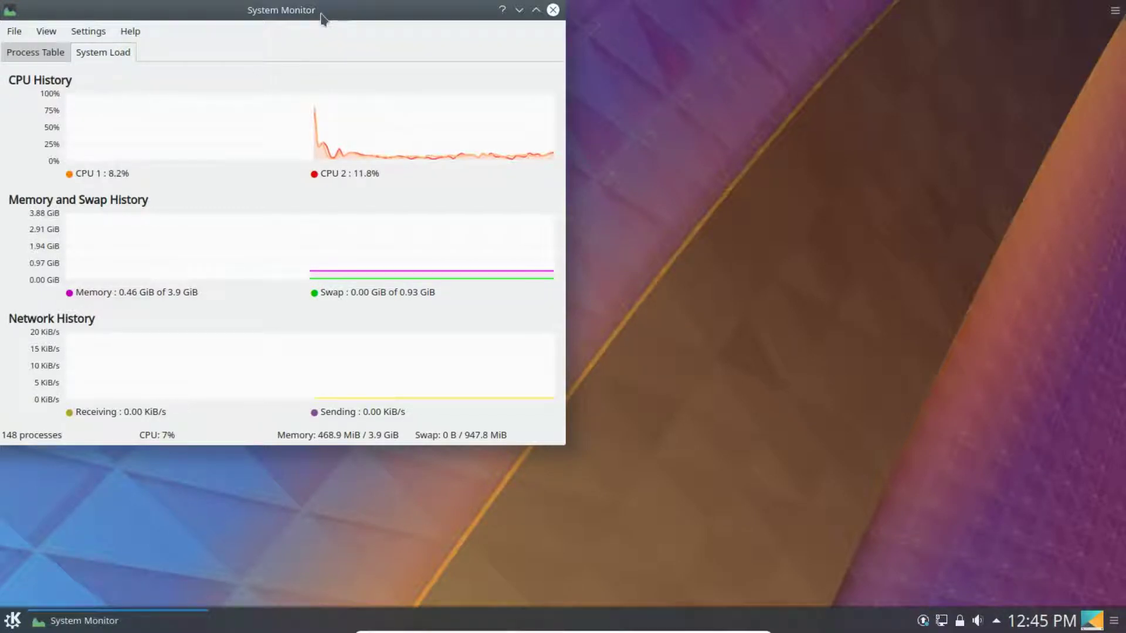
left_click_drag(321, 18, 372, 47)
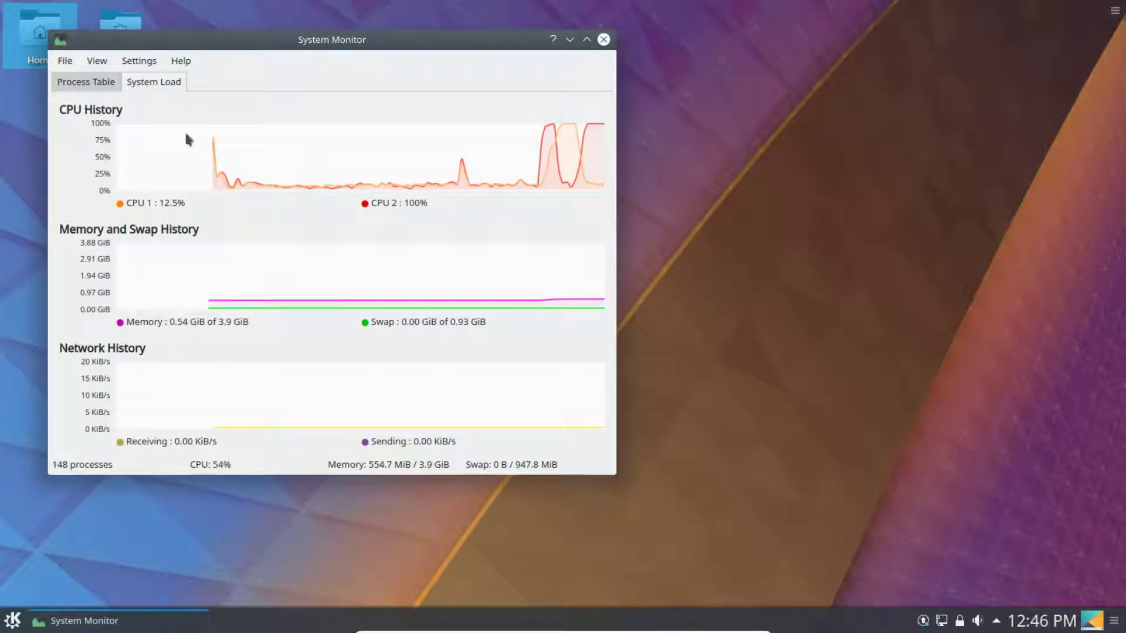
- Sort the Process Table by Memory, revisit System Load, then close KSysGuard
left_click(82, 82)
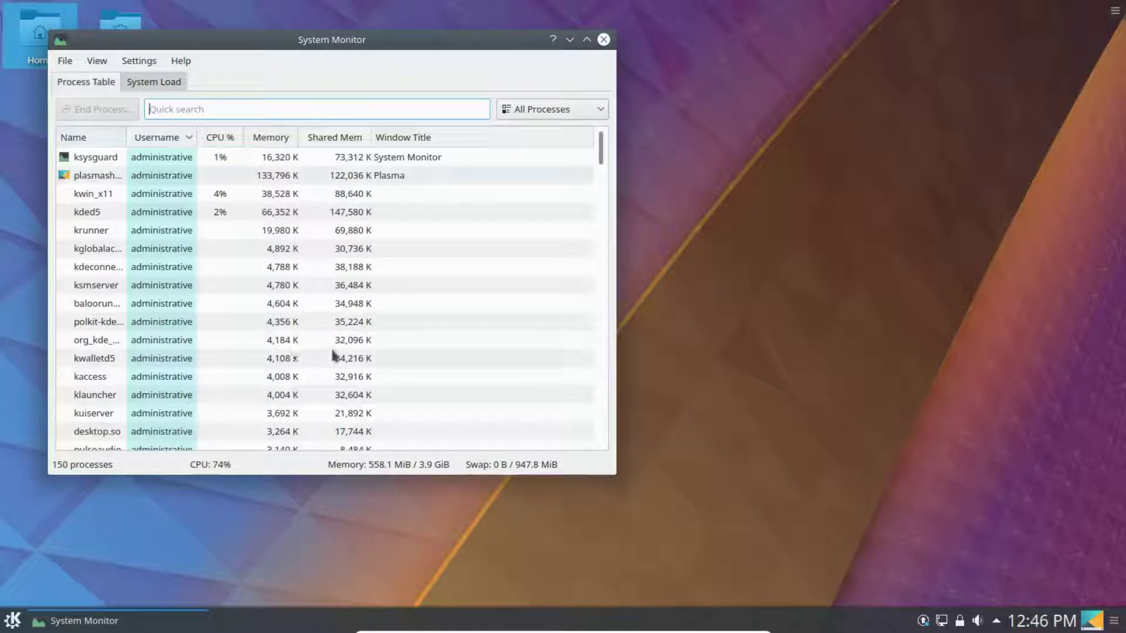
left_click(271, 139)
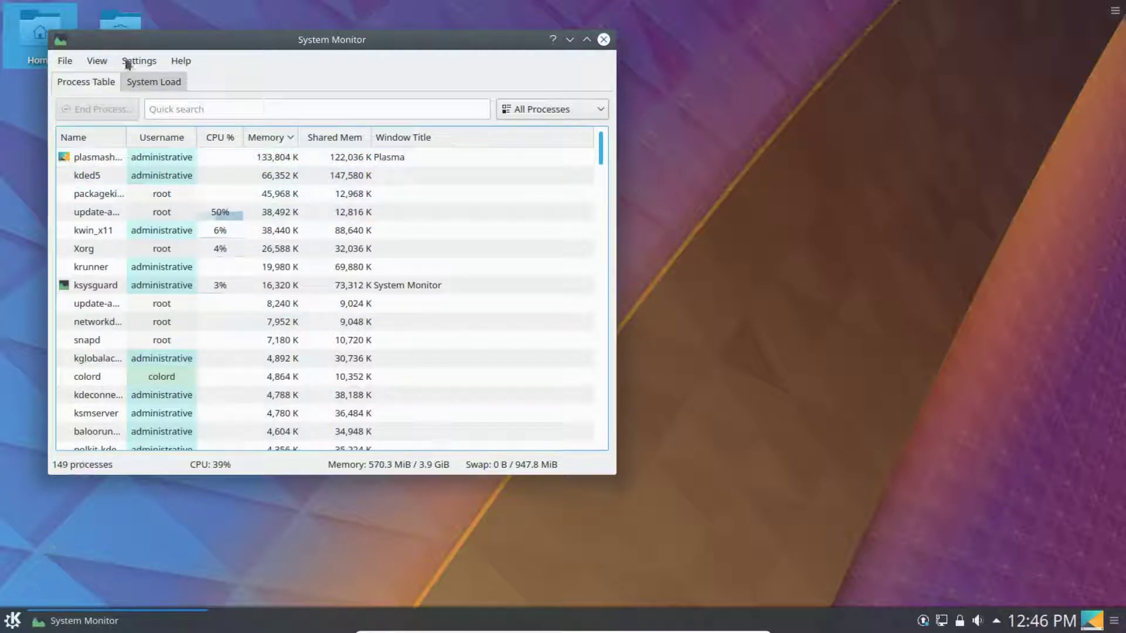
left_click(164, 82)
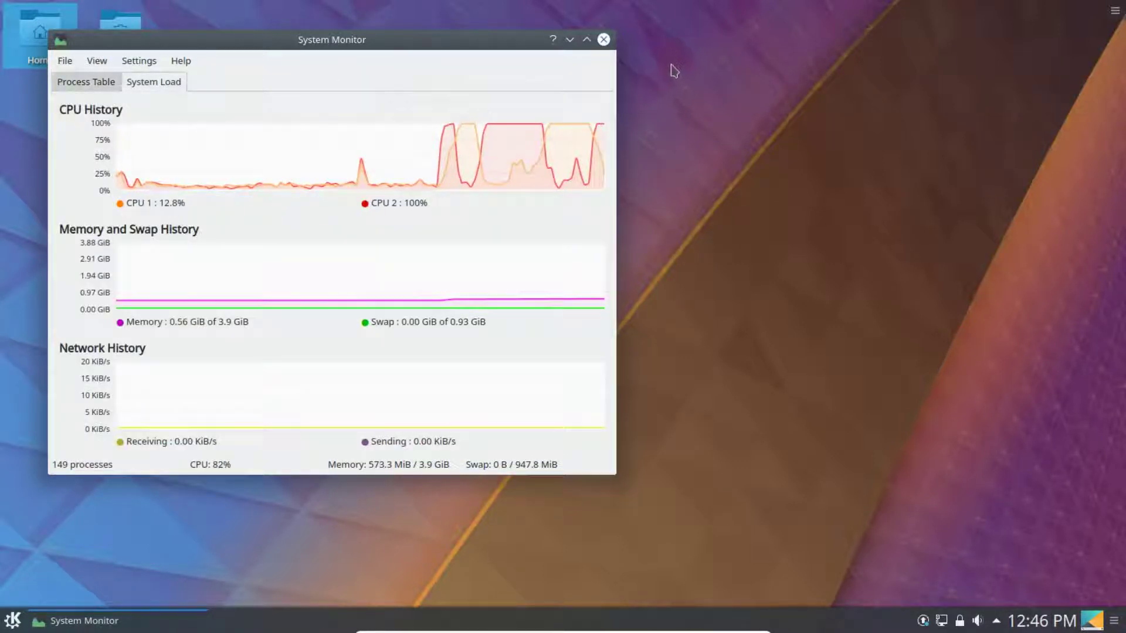
left_click(604, 39)
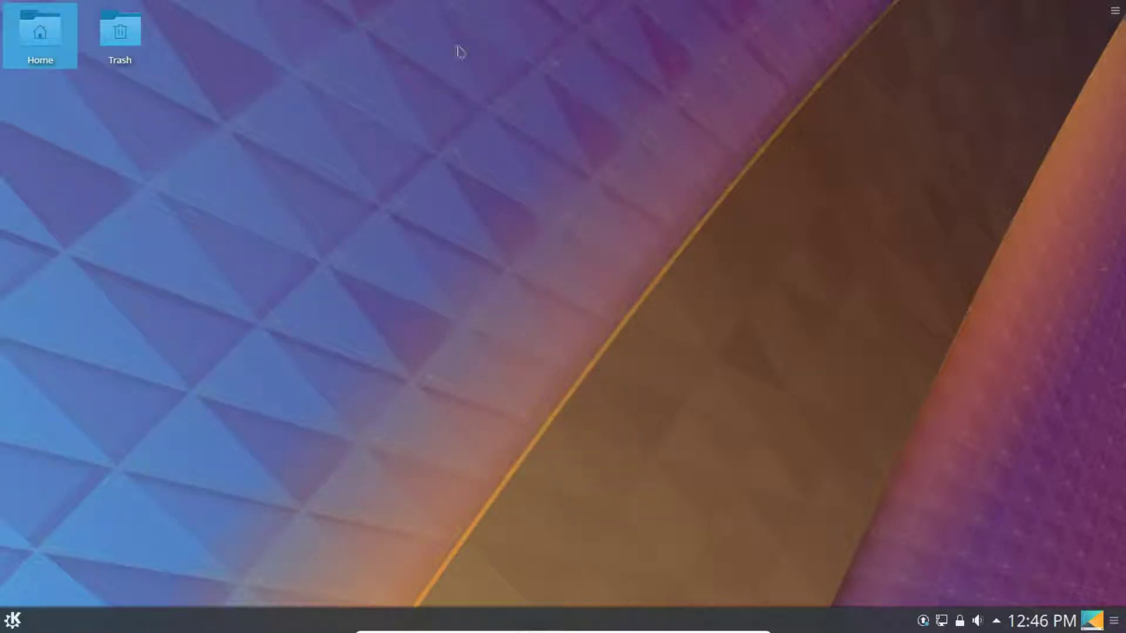
- Browse the Internet, Multimedia and Graphics categories, then launch Discover from System
left_click(13, 621)
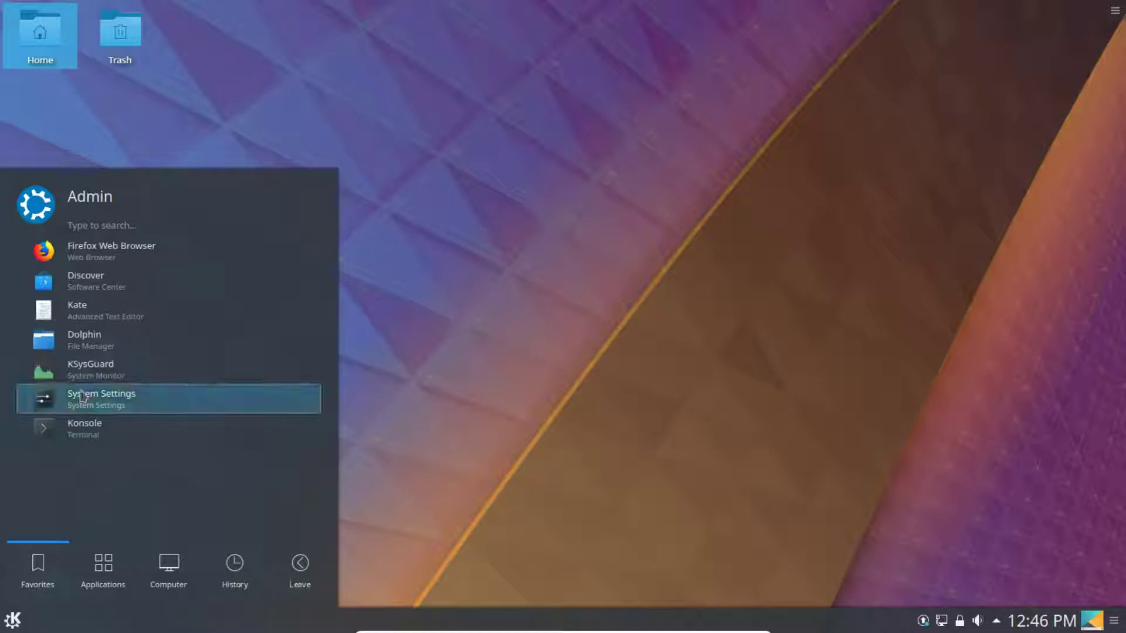
left_click(118, 591)
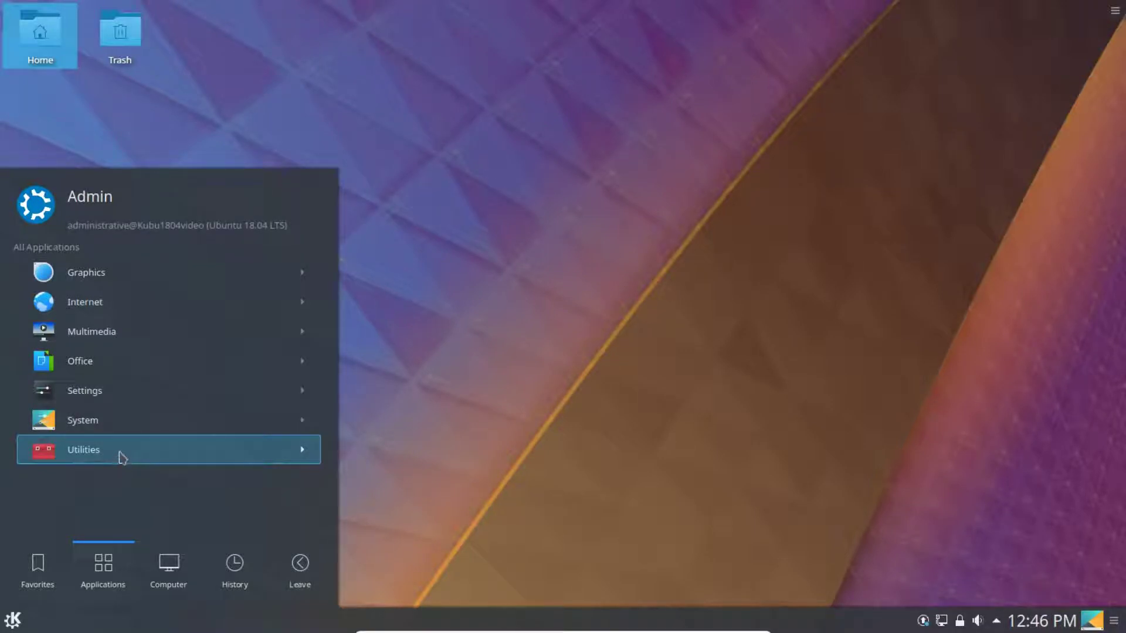
left_click(102, 304)
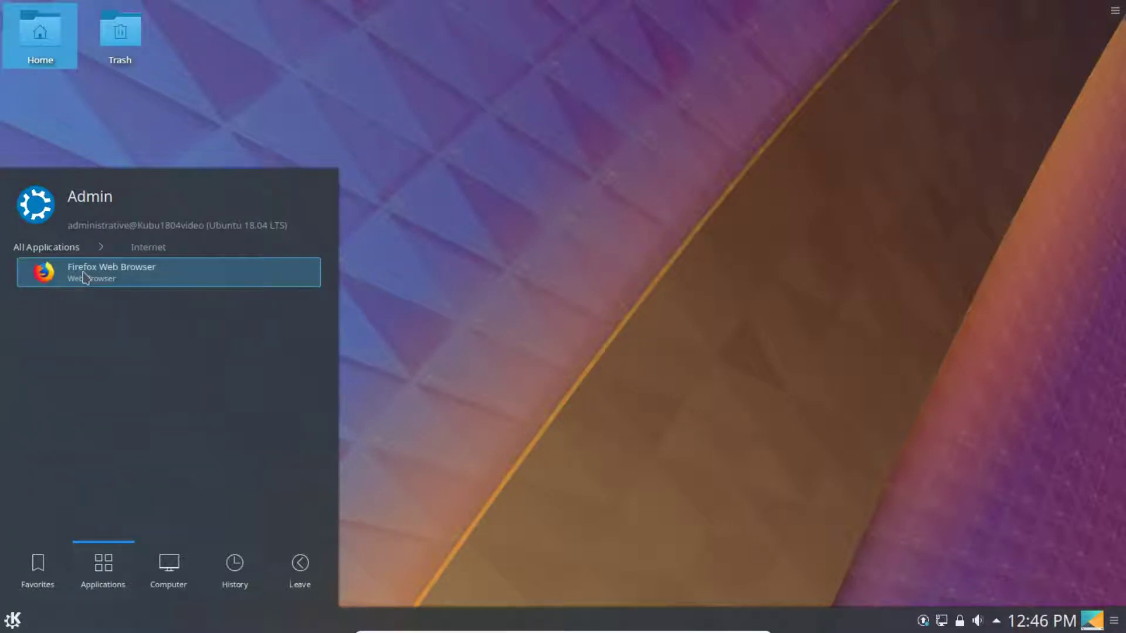
left_click(59, 257)
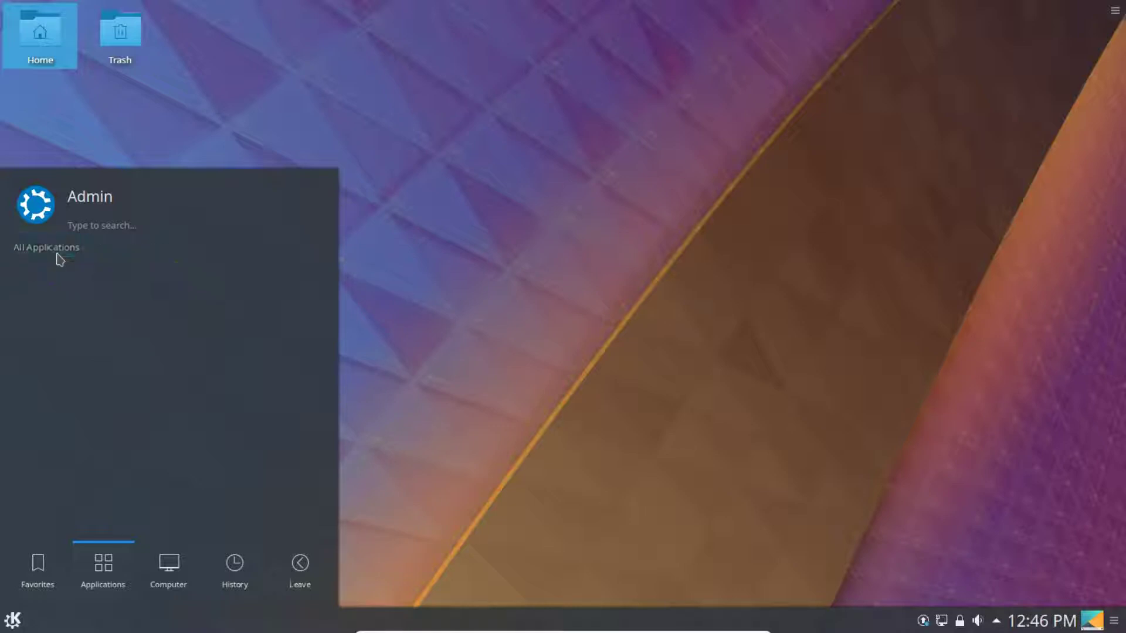
left_click(95, 330)
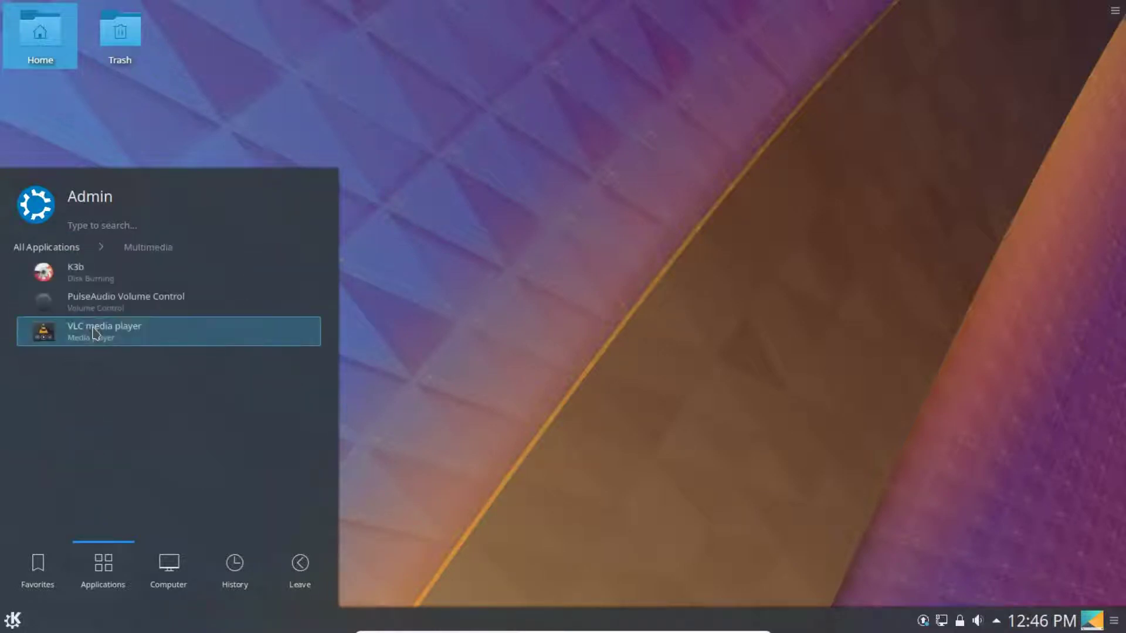
left_click(62, 251)
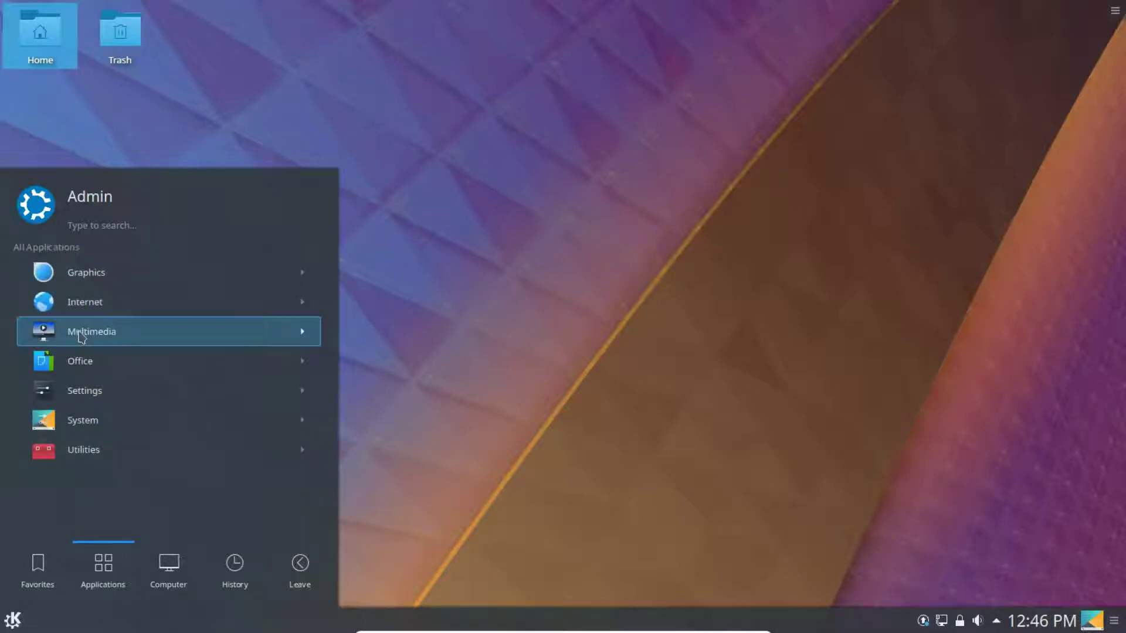
left_click(84, 273)
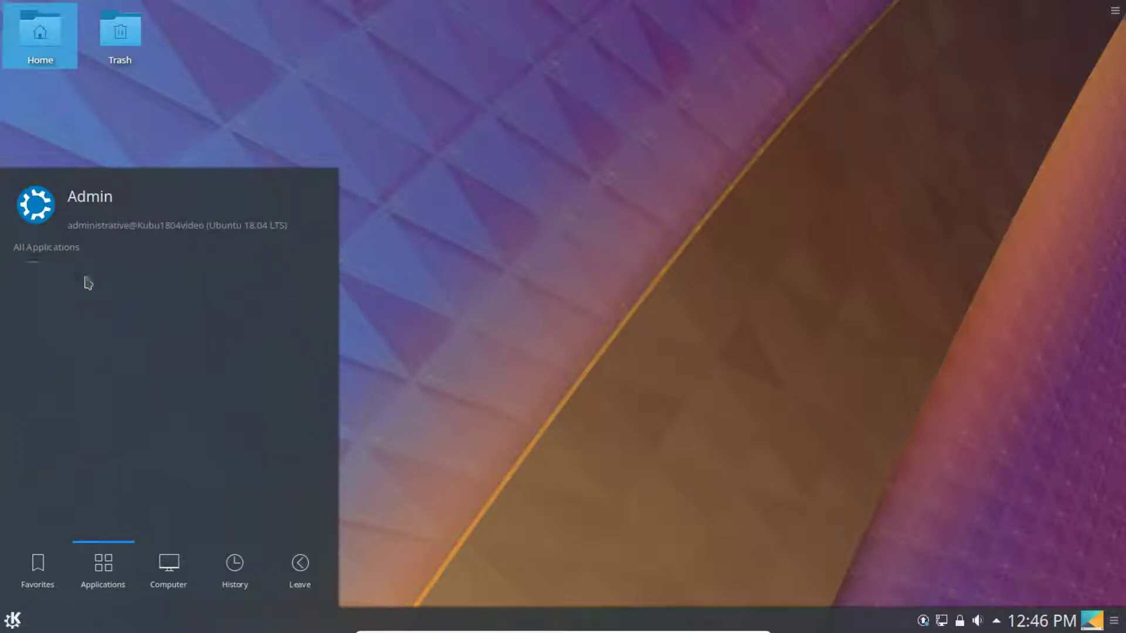
left_click(48, 252)
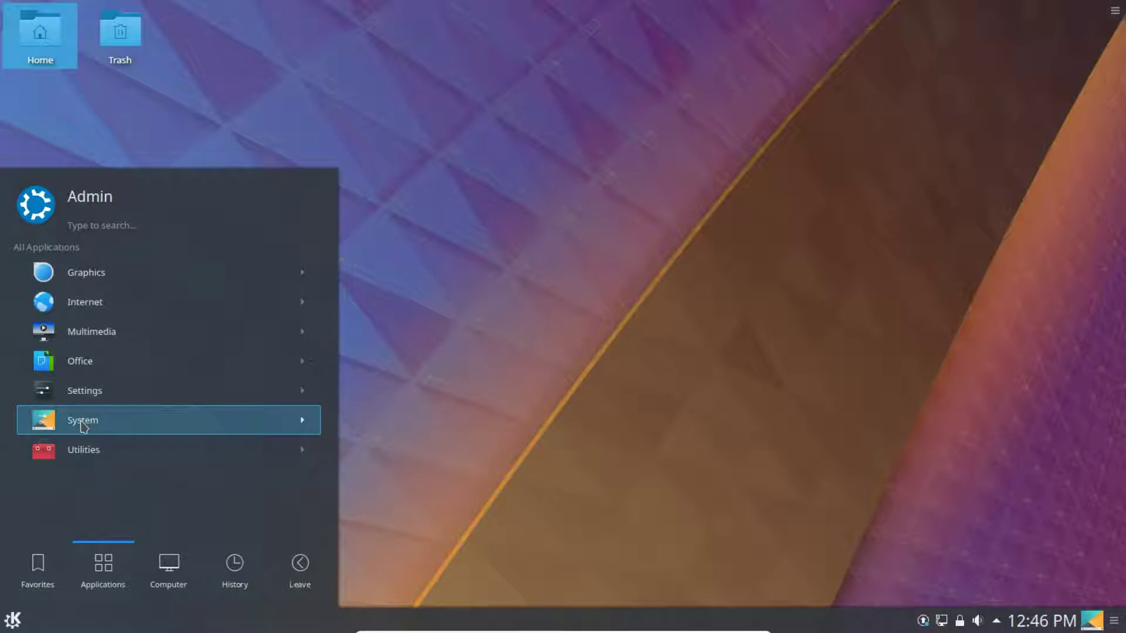
left_click(82, 426)
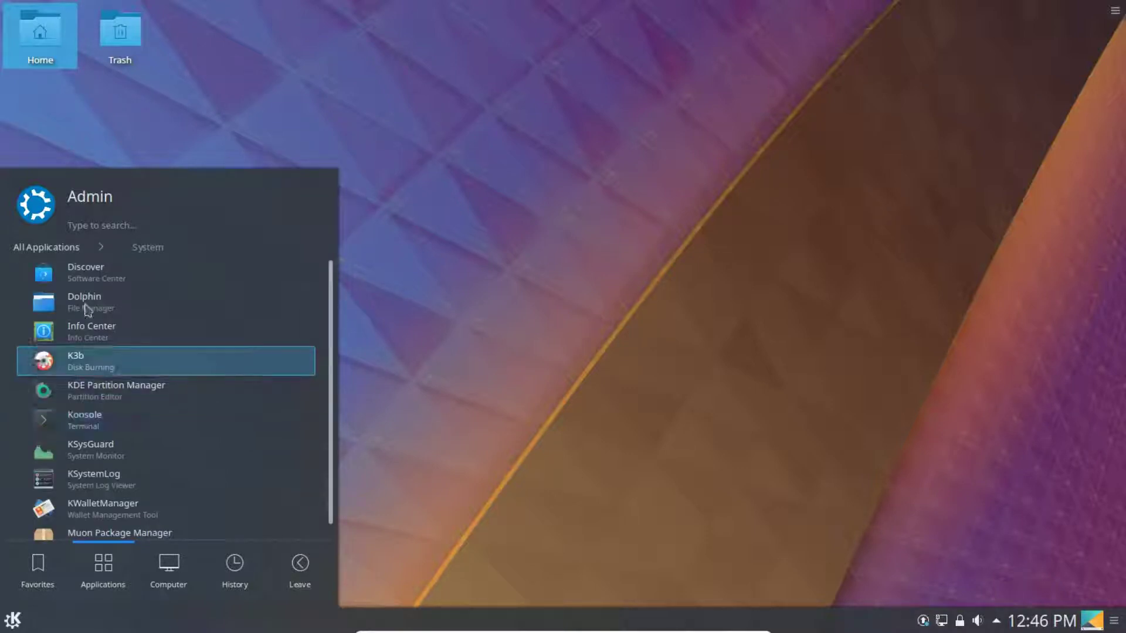
left_click(88, 279)
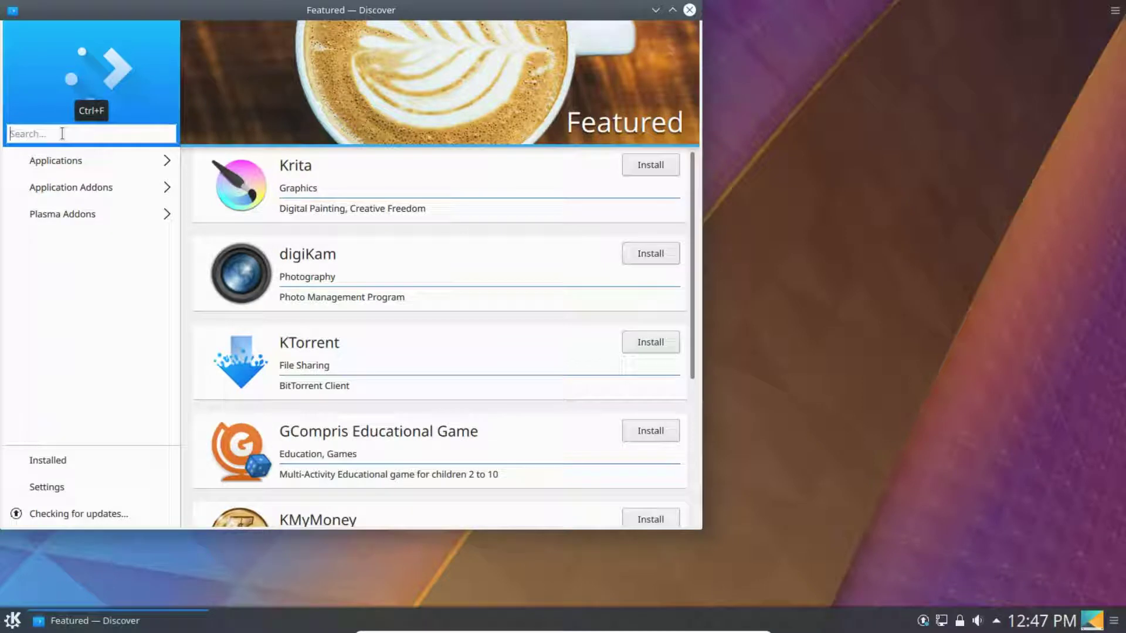
- Search Discover for 'libreoffi' and view the LibreOffice Base details page
type("k")
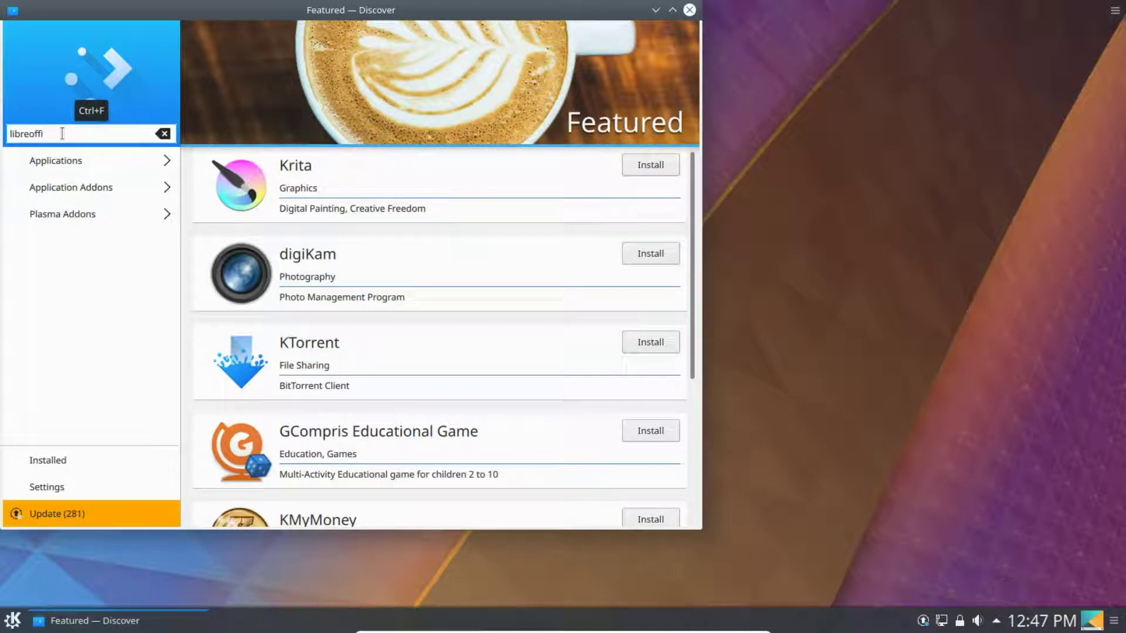
key("Return")
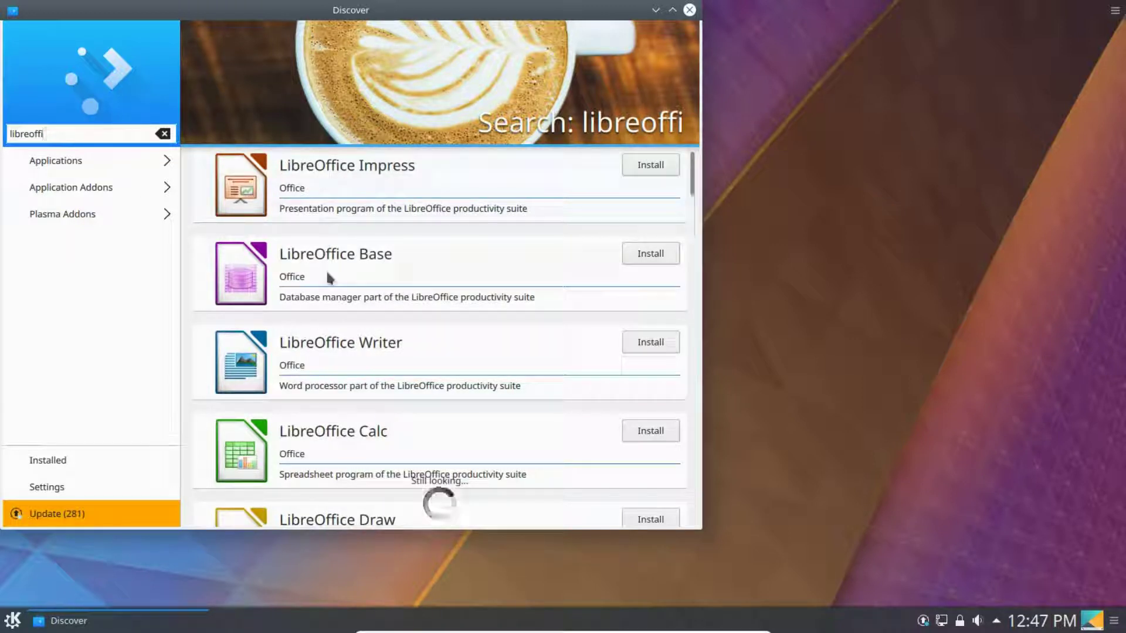
left_click(245, 277)
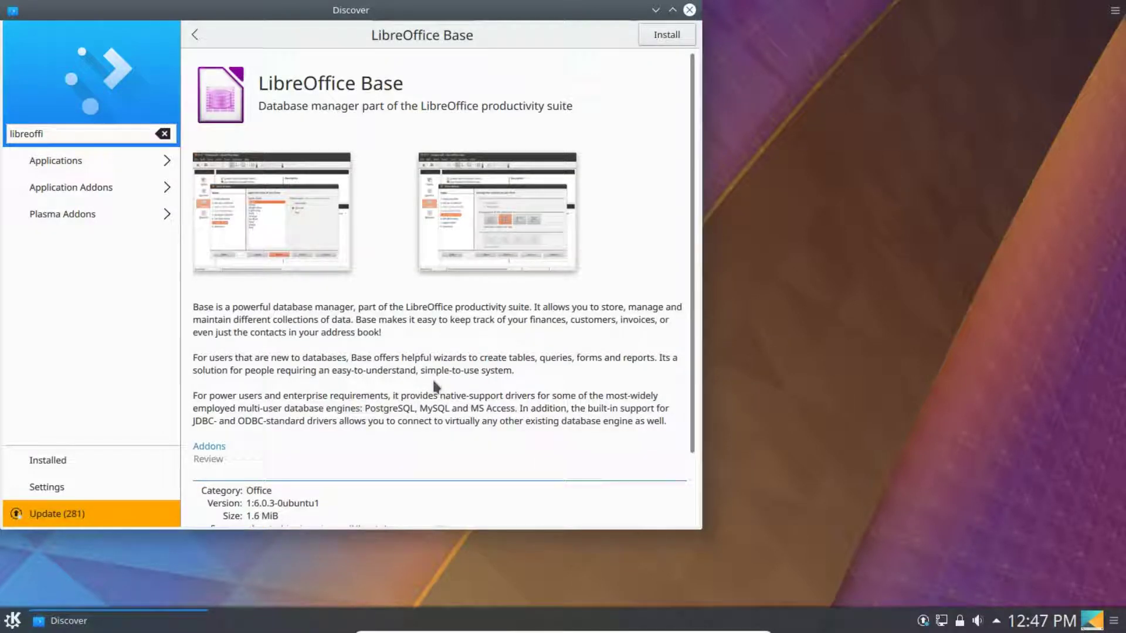
scroll(410, 398, "down", 2)
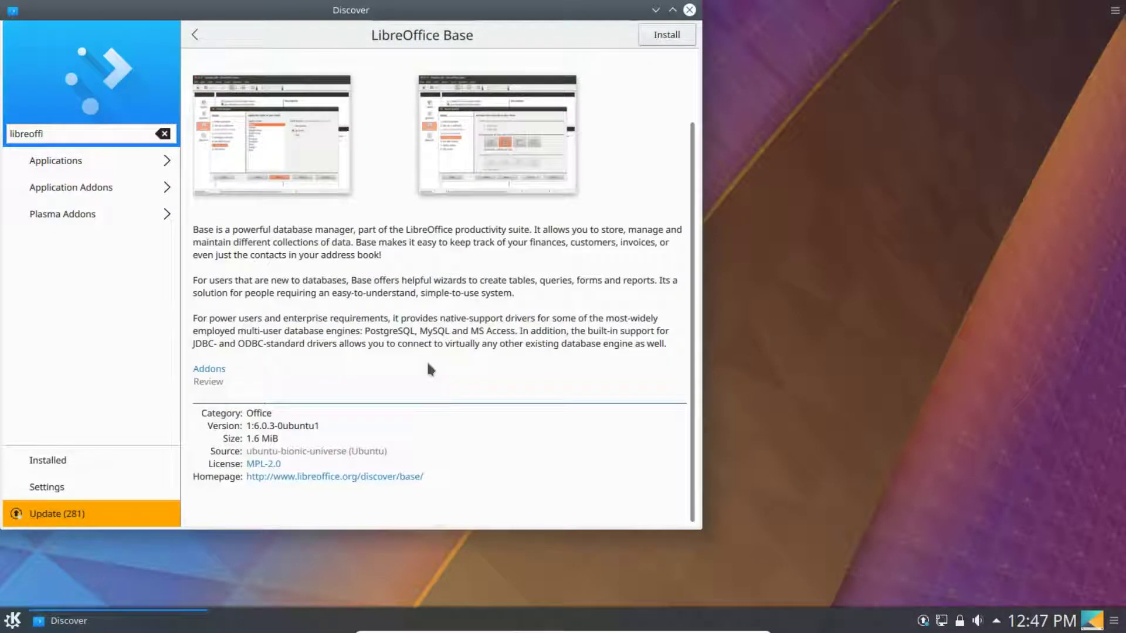
scroll(422, 369, "up", 2)
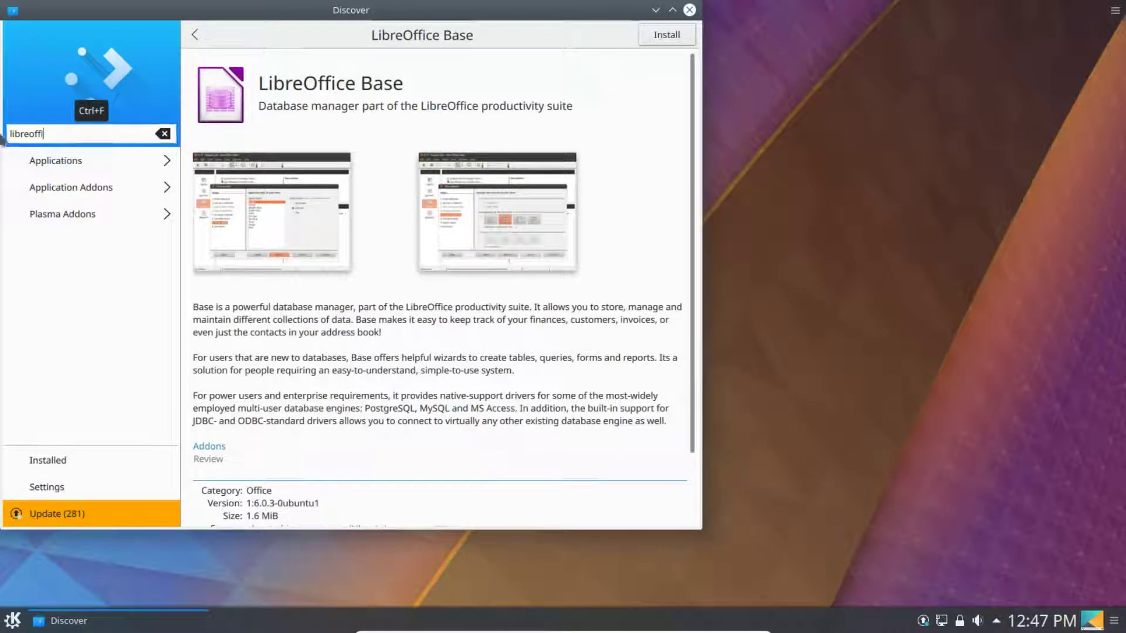
- Replace the search text with 'thunderbird' and run the search
left_click_drag(44, 137, 4, 133)
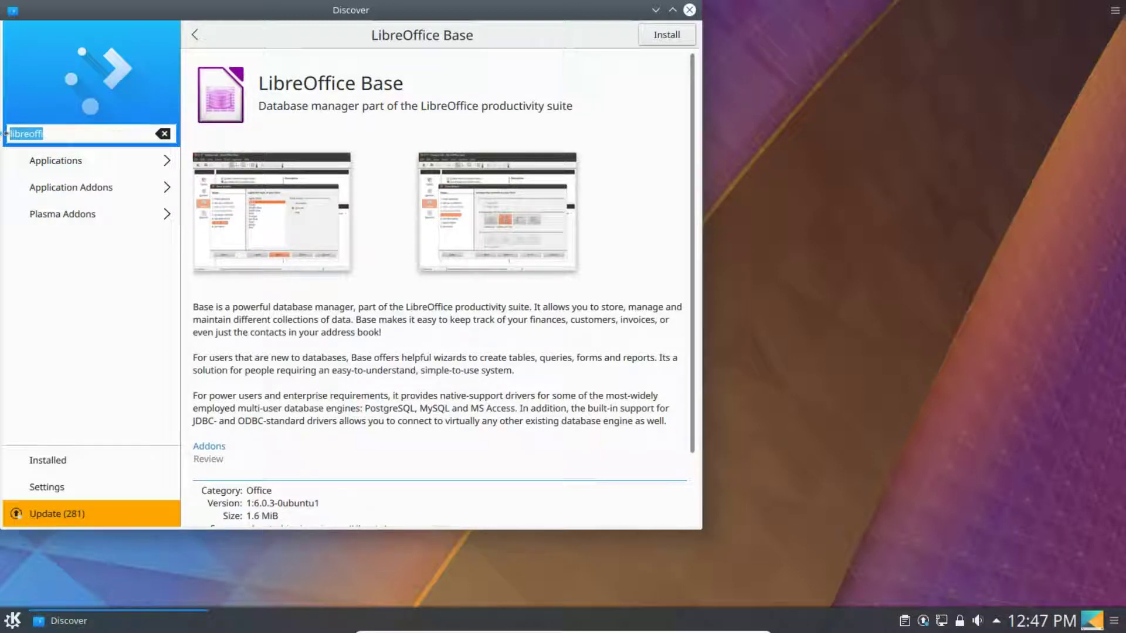
type("thunderbird")
key("Return")
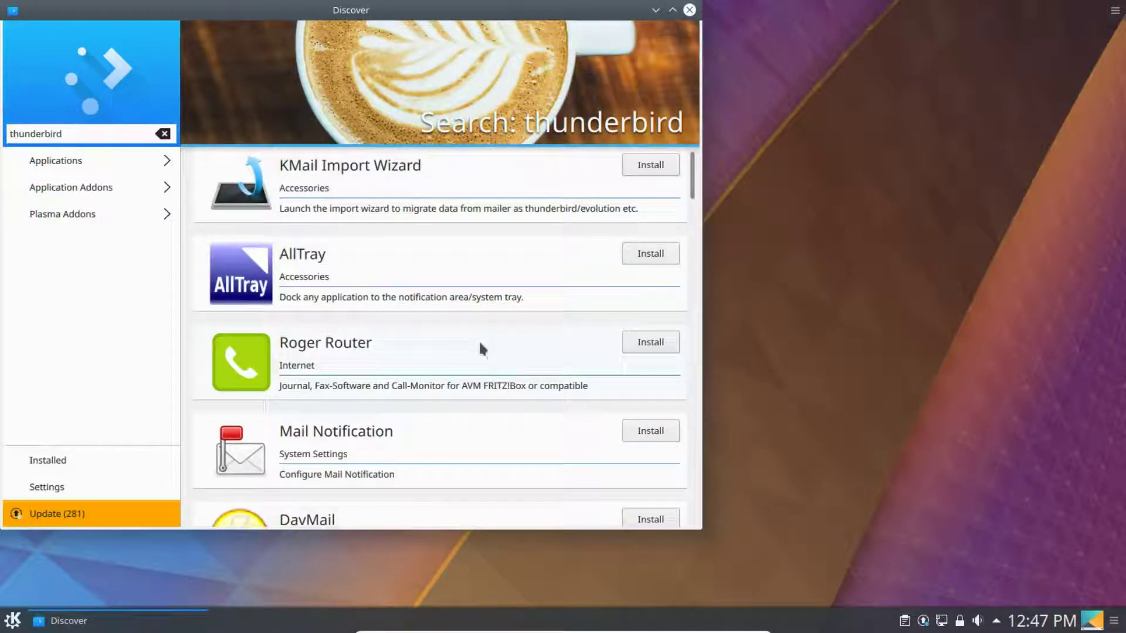
- Open the thunderbird email client entry, then return to the search results
scroll(437, 343, "down", 3)
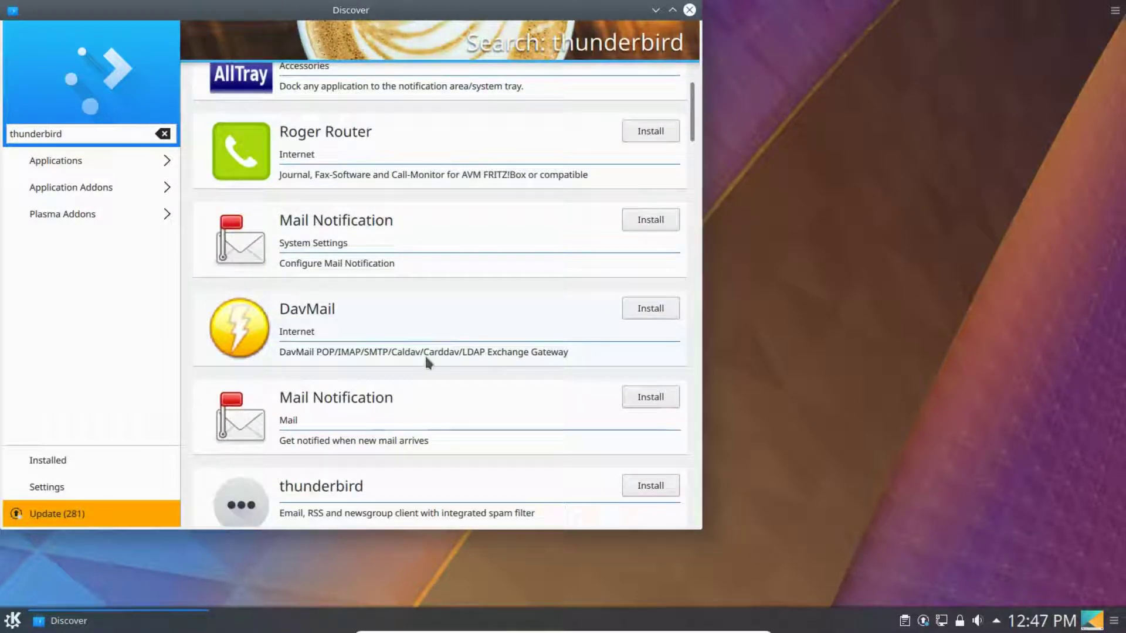
left_click(313, 496)
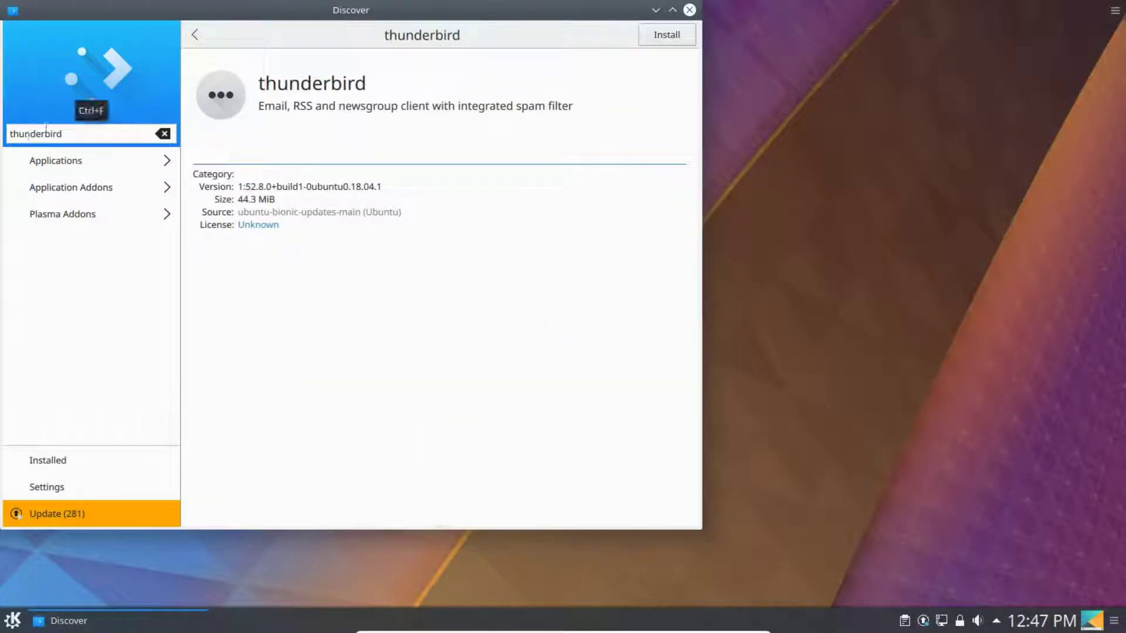
left_click(195, 37)
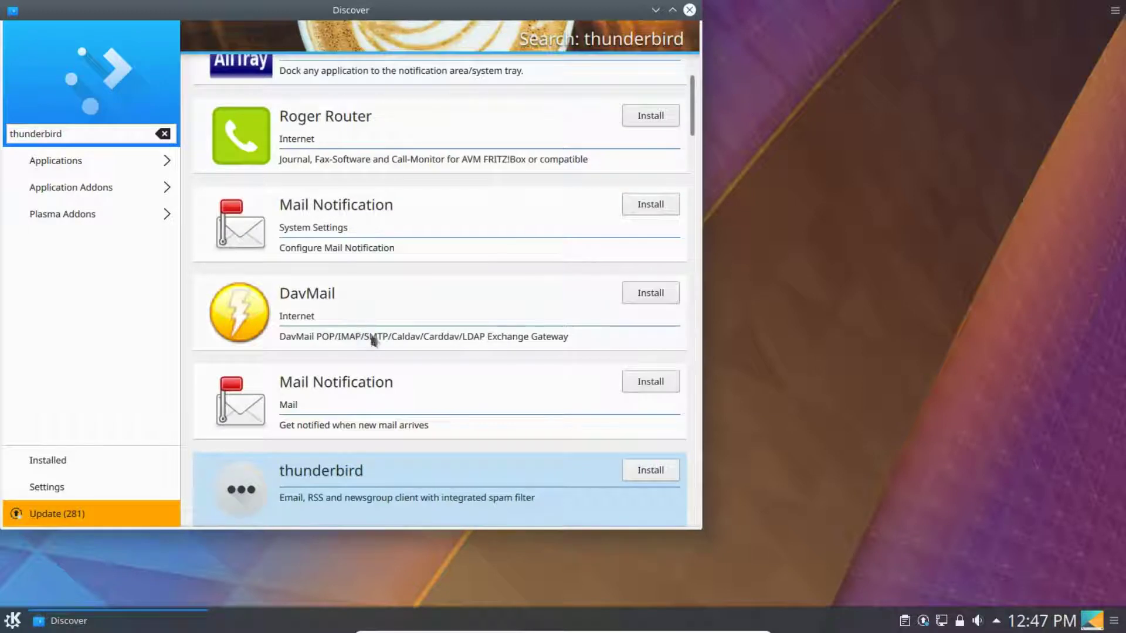
- View the Mail Notification package details, then close Discover
scroll(376, 340, "up", 2)
scroll(375, 340, "up", 3)
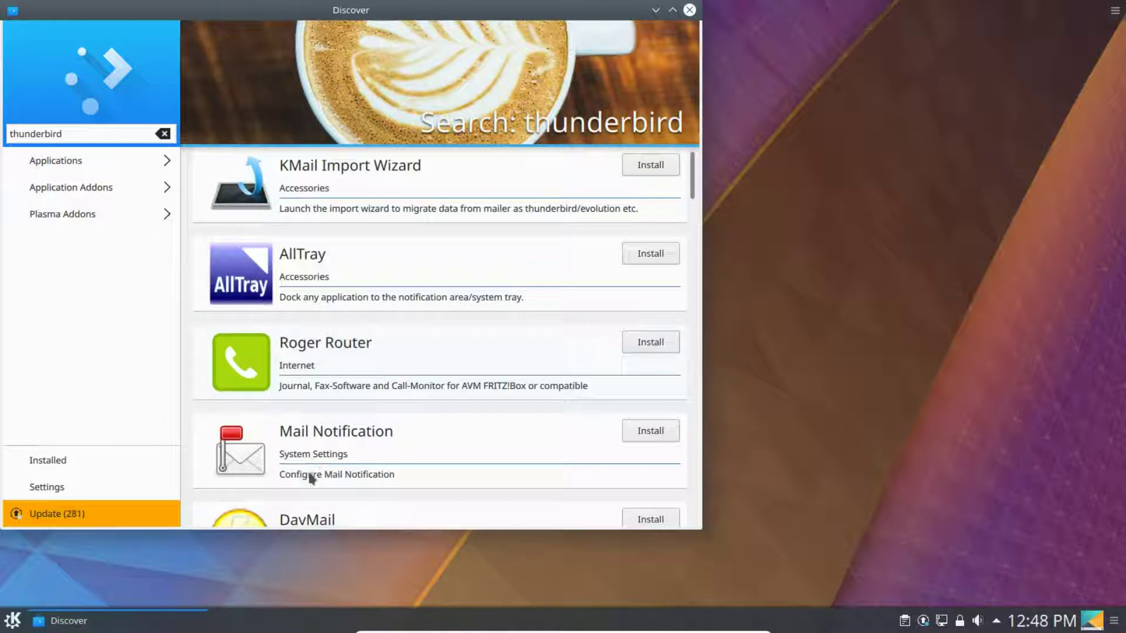
left_click(257, 459)
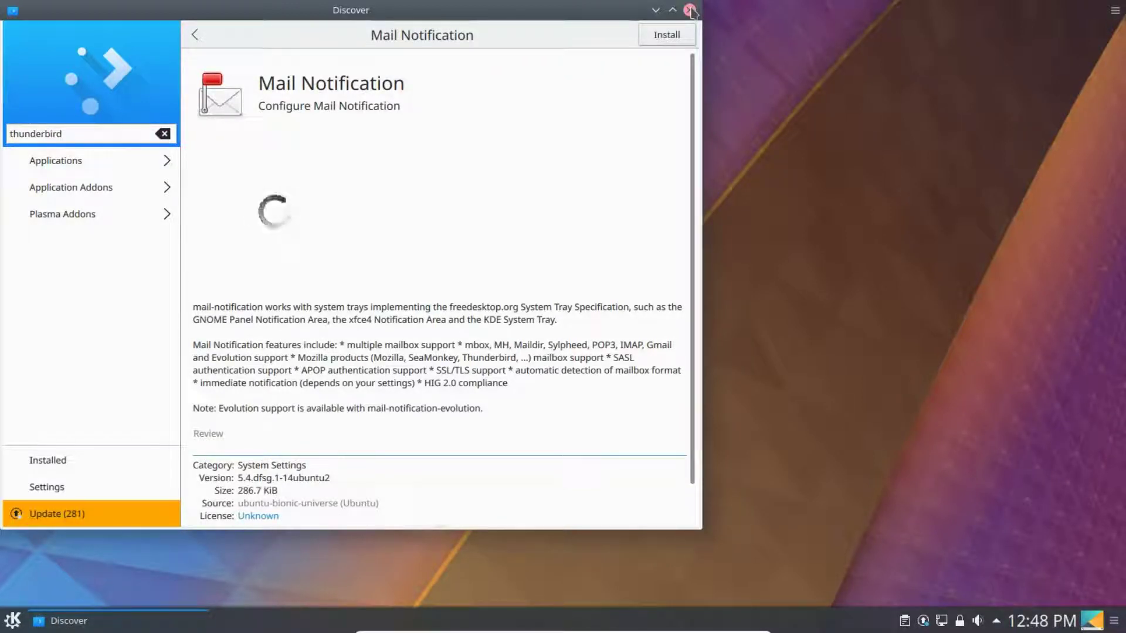
left_click(690, 10)
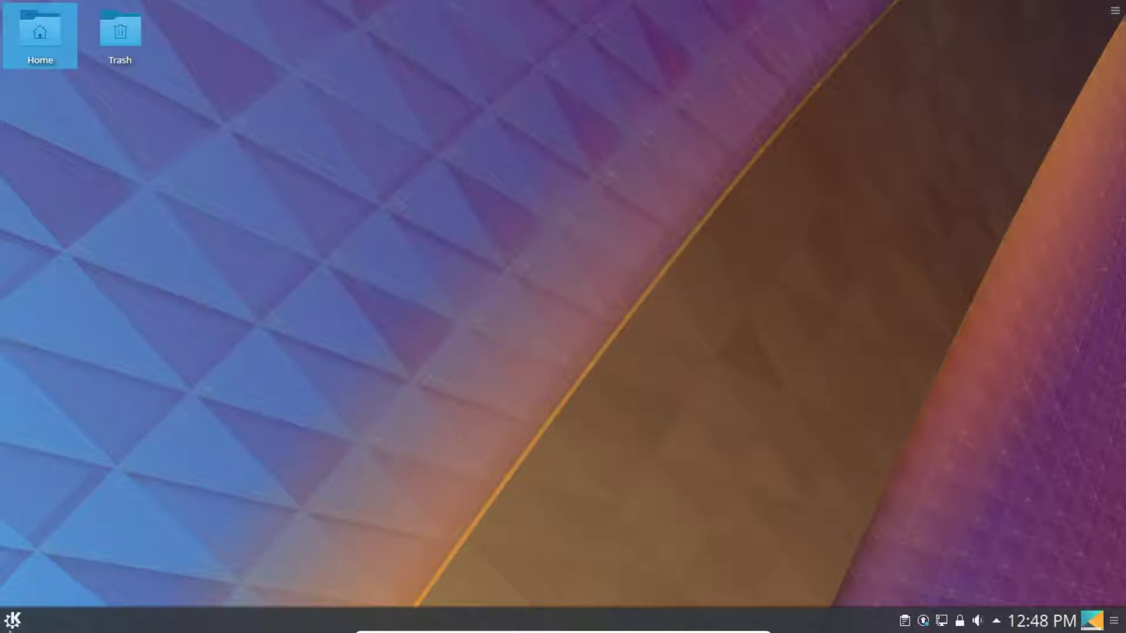
left_click(12, 621)
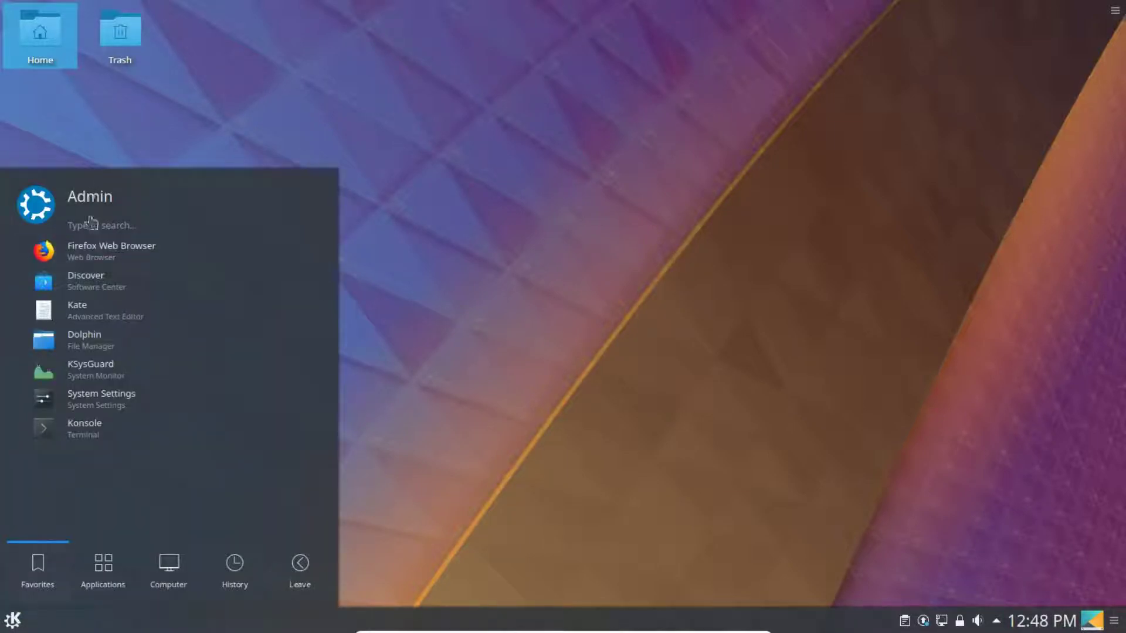
left_click(91, 252)
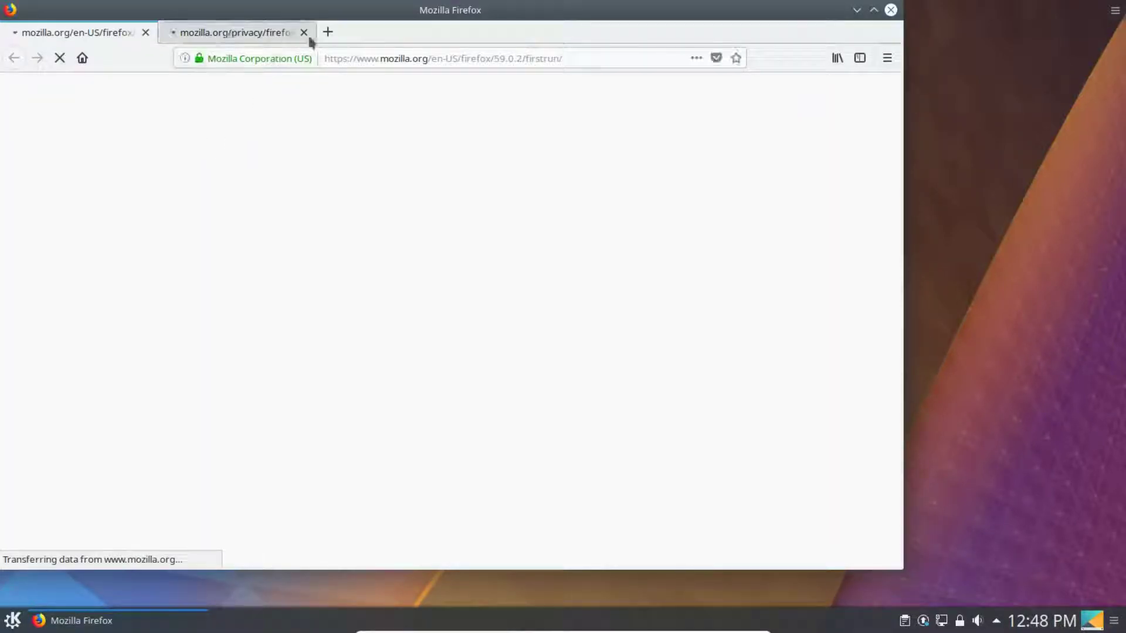
left_click(301, 31)
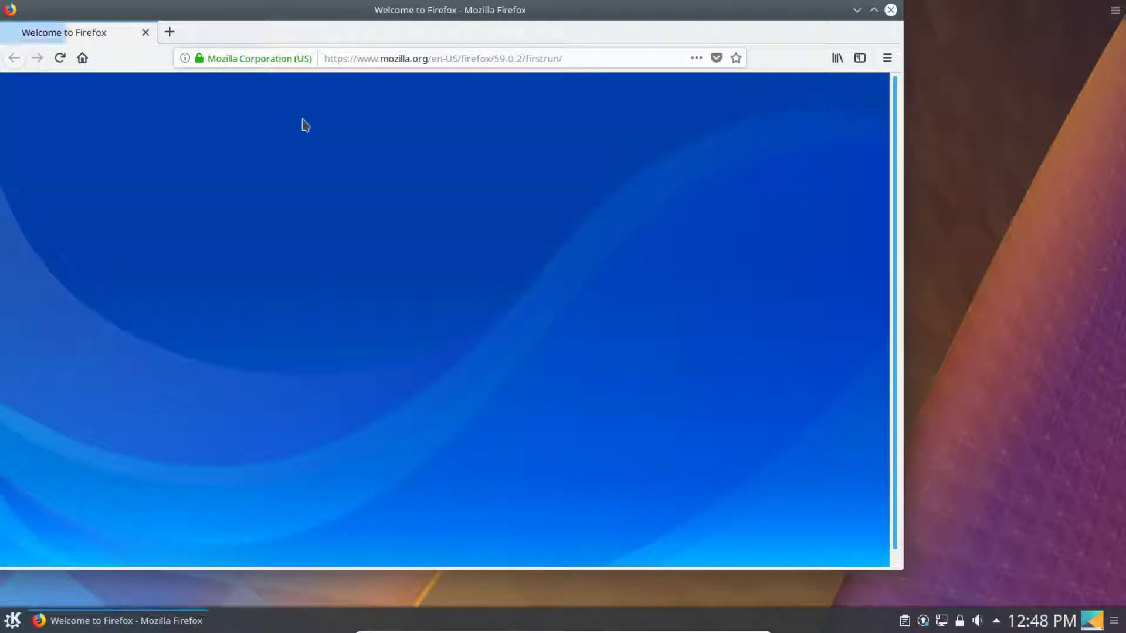
left_click(891, 10)
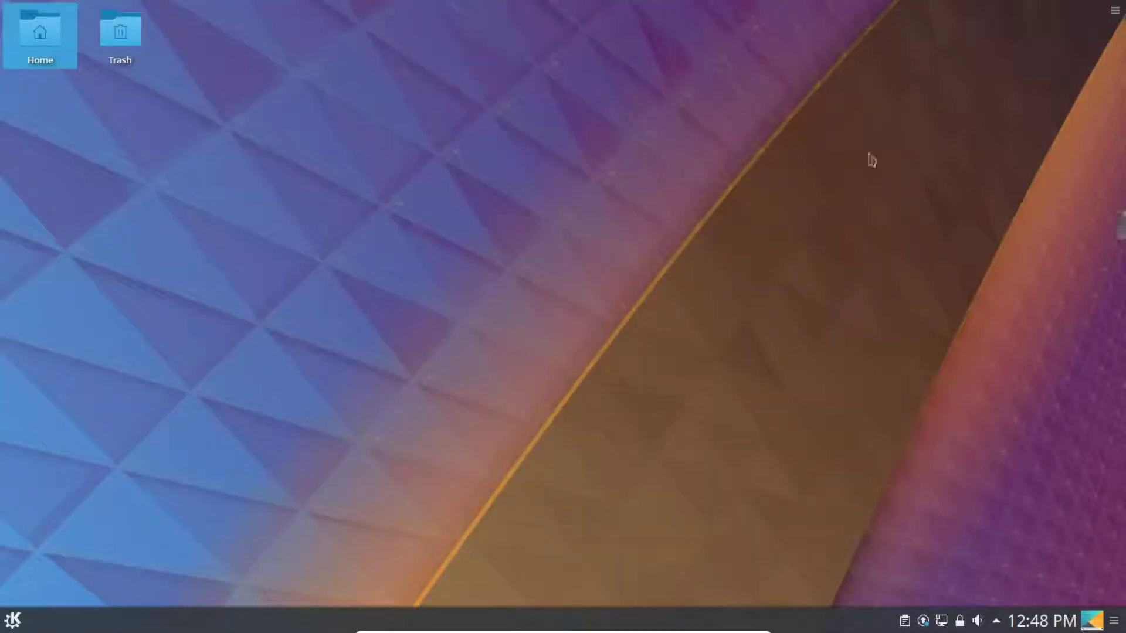
- Reveal the hidden tray icons, then browse the launcher's Utilities and System categories
left_click(996, 623)
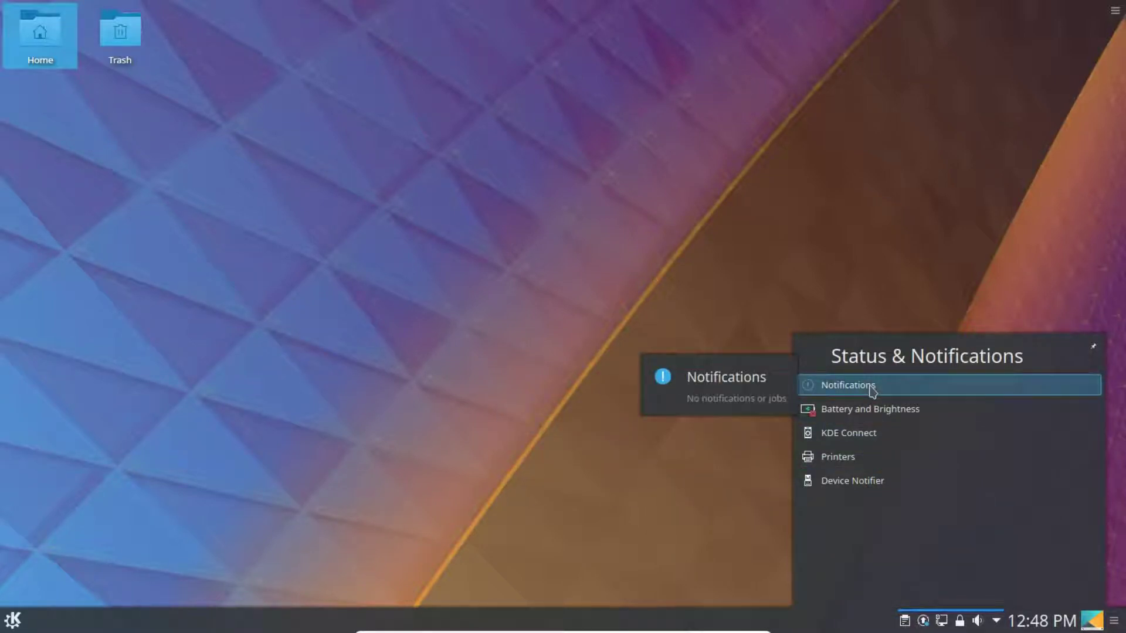
left_click(14, 625)
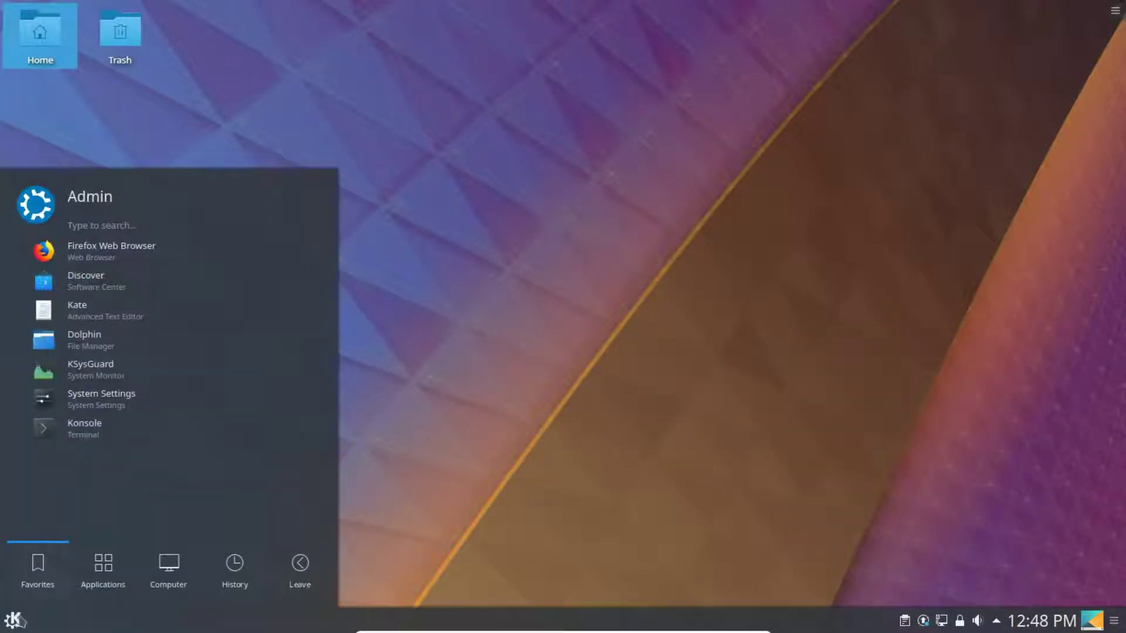
left_click(106, 591)
left_click(83, 461)
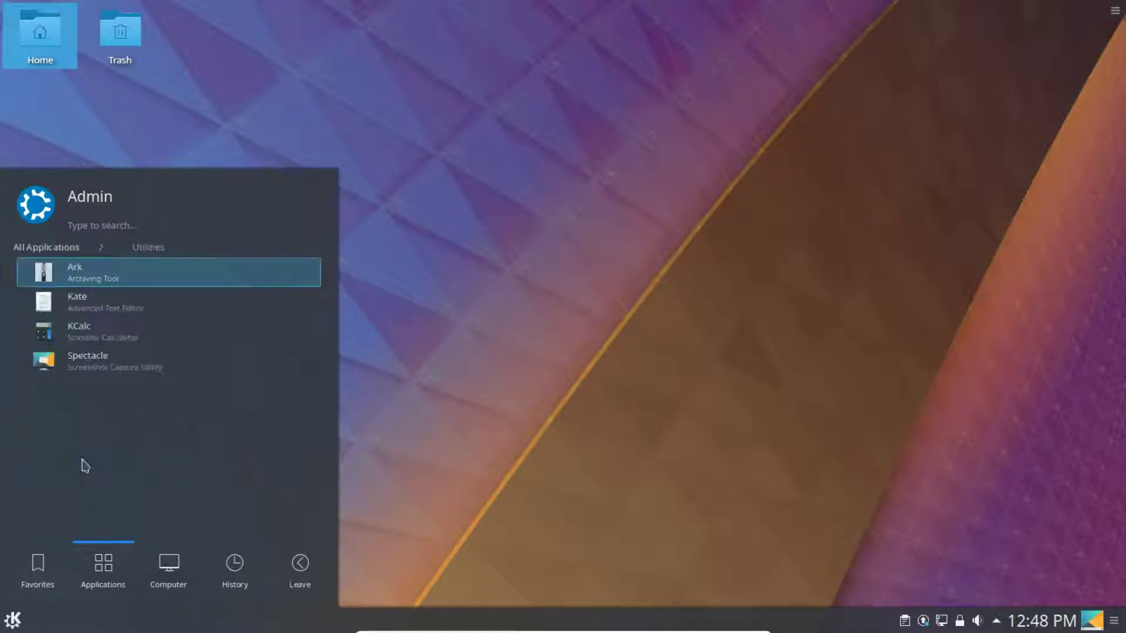
left_click(44, 253)
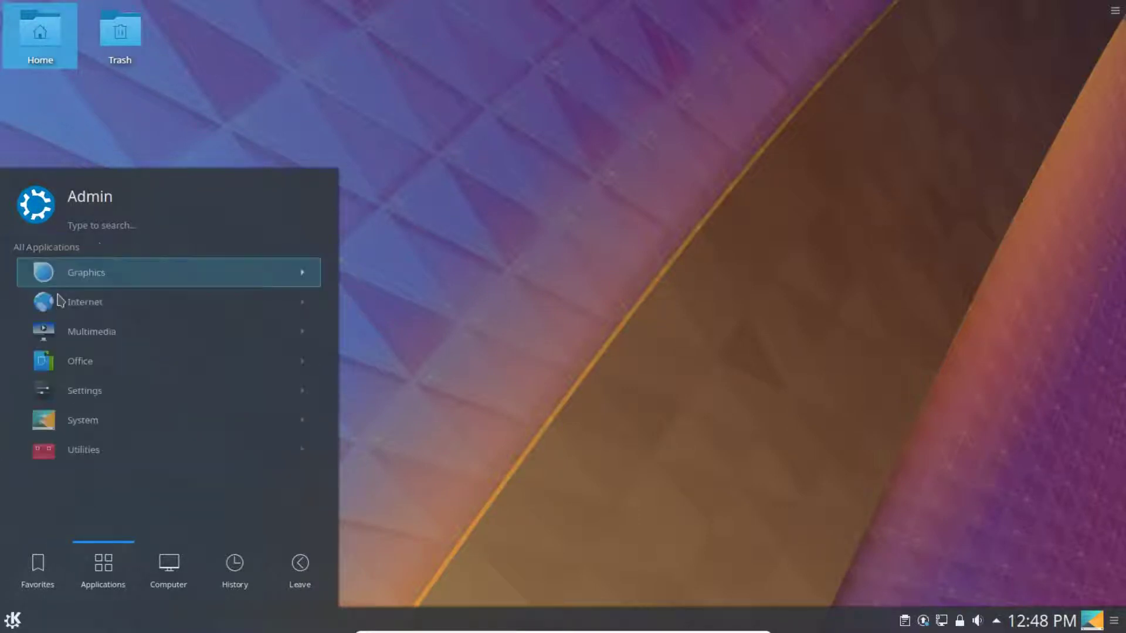
left_click(83, 431)
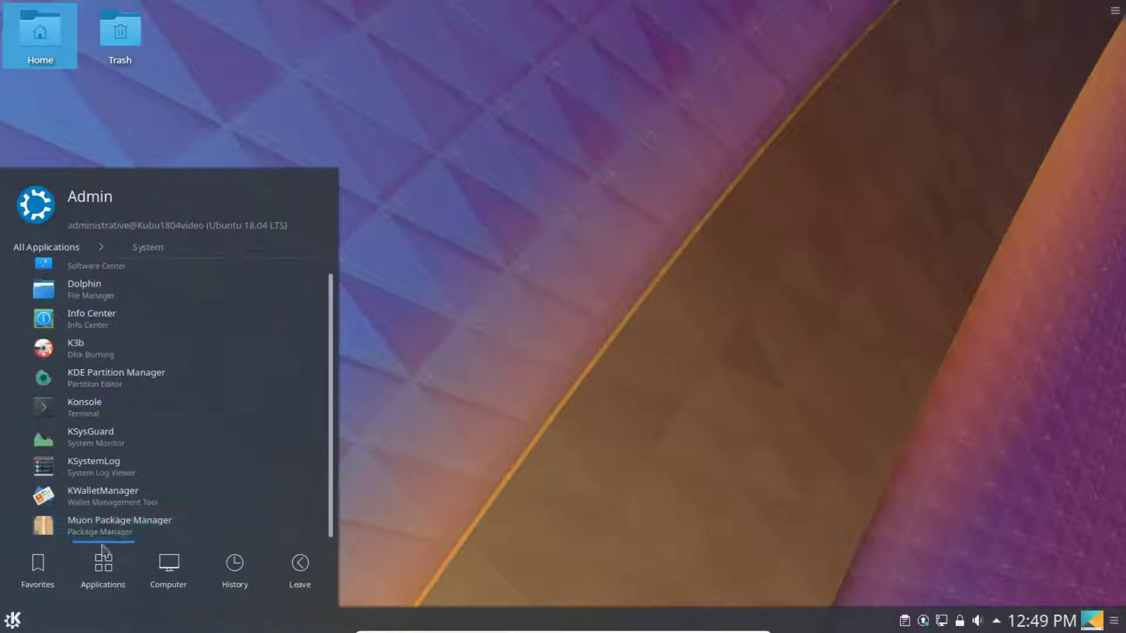
- Launch Muon Package Manager, scroll its 90679-package list, then close it
left_click(125, 536)
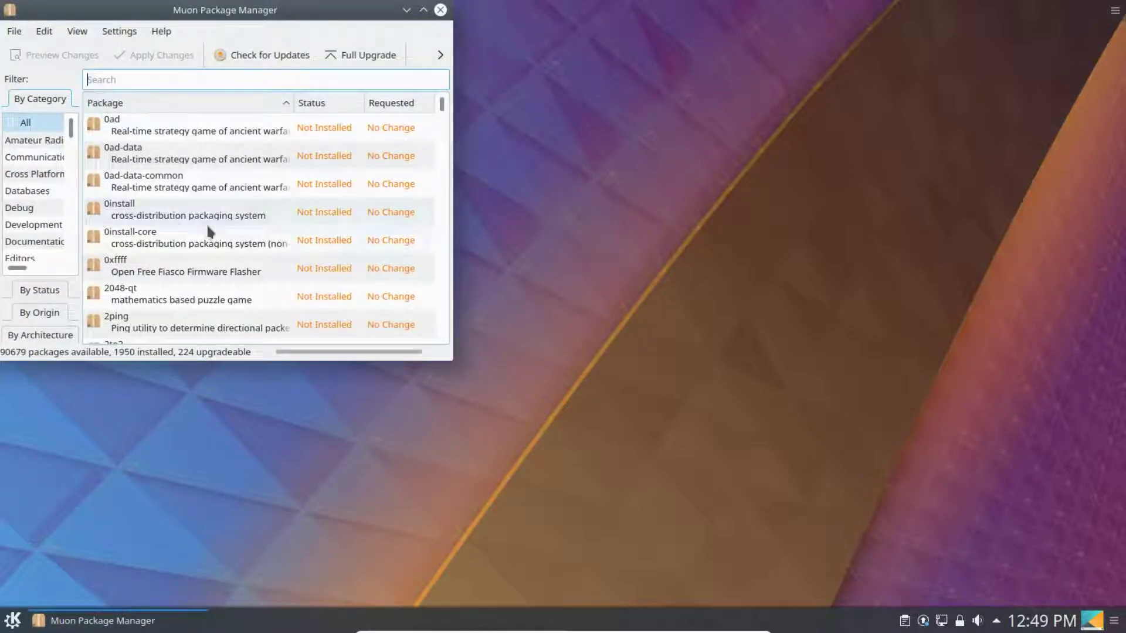
scroll(206, 223, "down", 2)
scroll(208, 223, "up", 2)
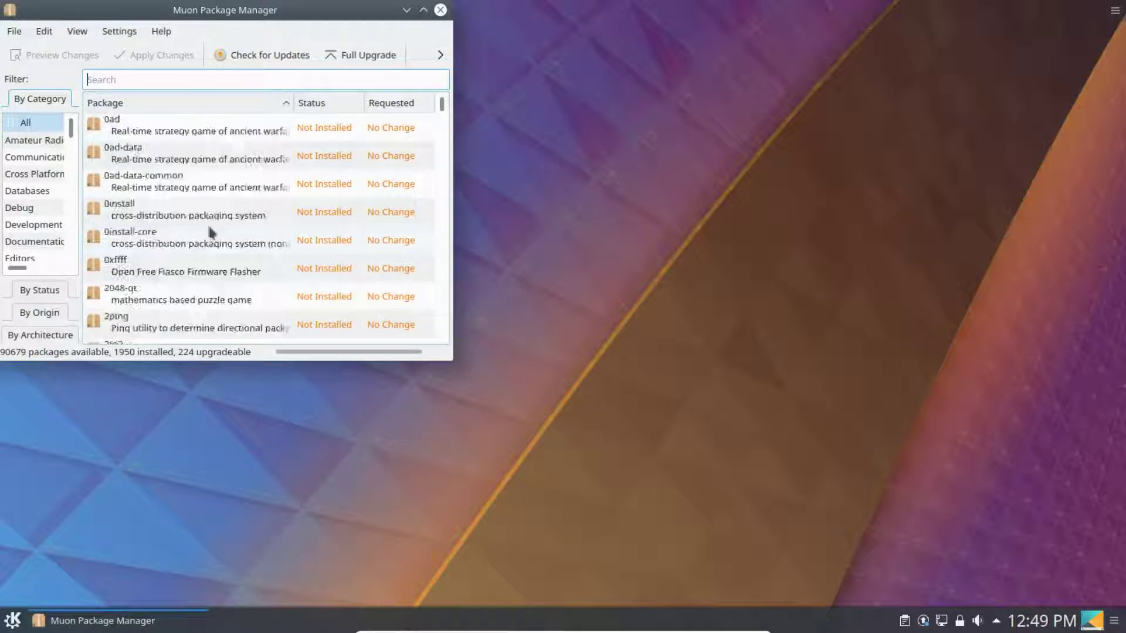
left_click(440, 10)
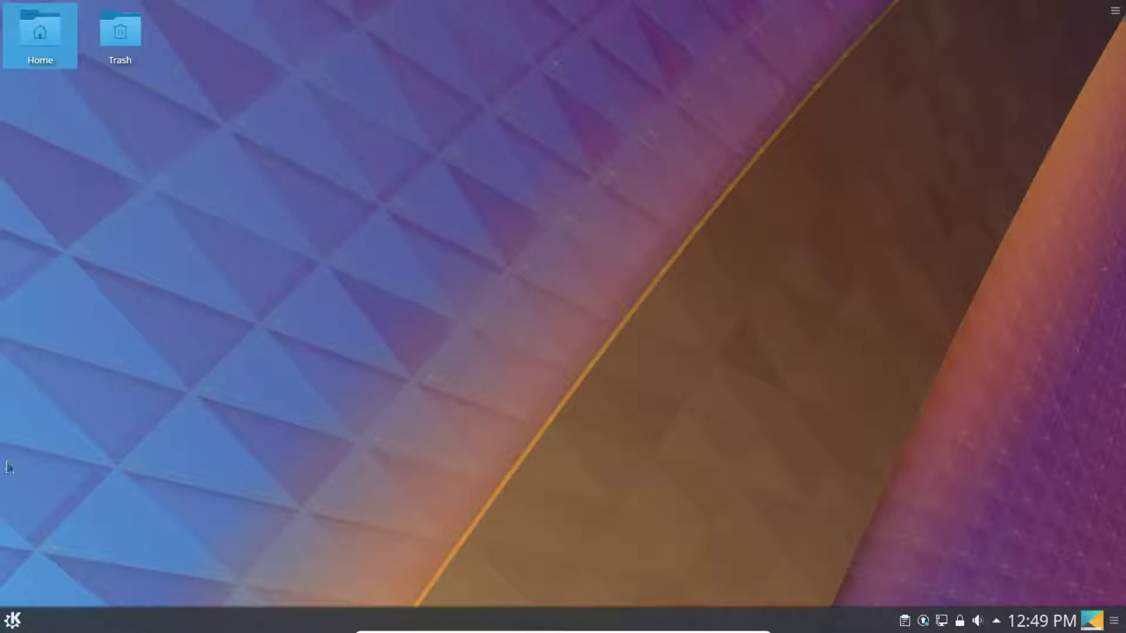
- Choose Shut Down from the launcher's Leave options and confirm Shutdown immediately
left_click(17, 624)
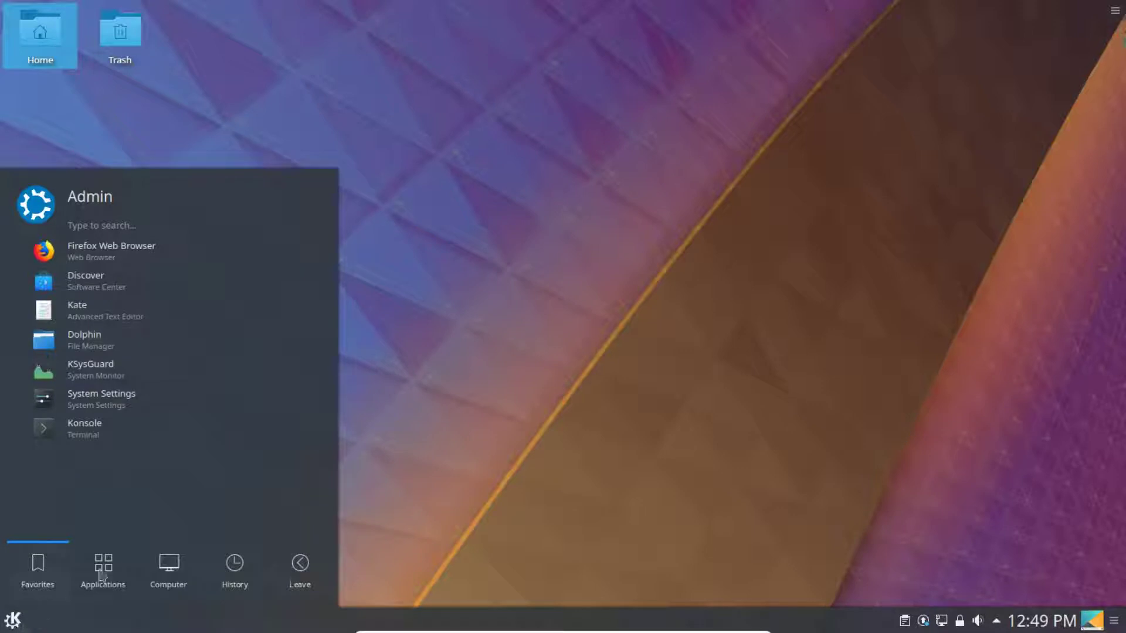
left_click(103, 578)
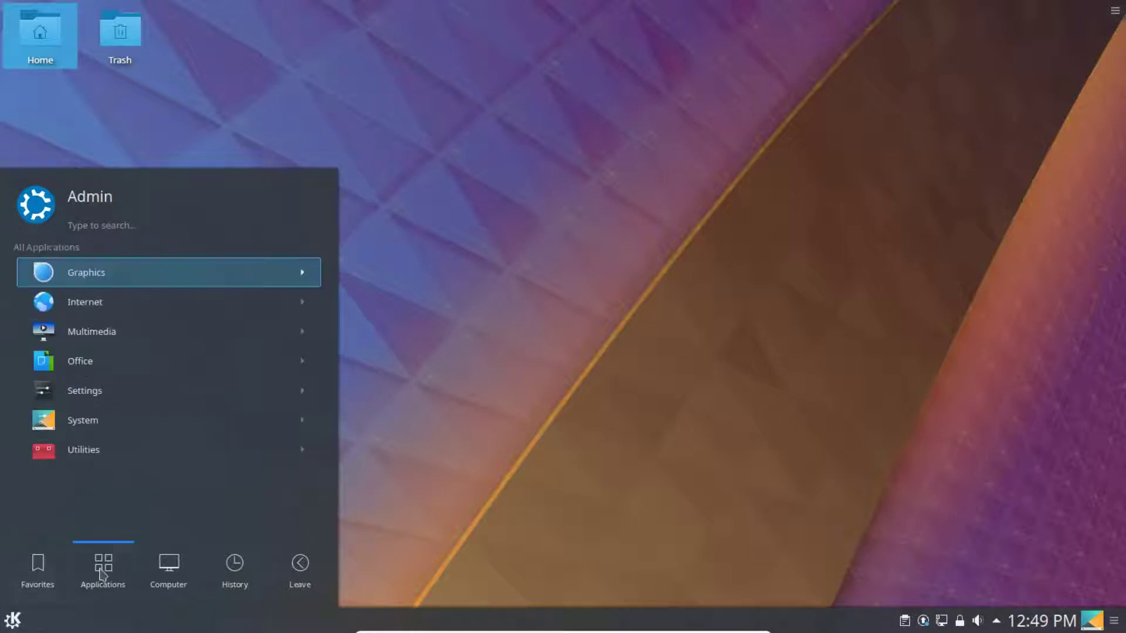
left_click(302, 572)
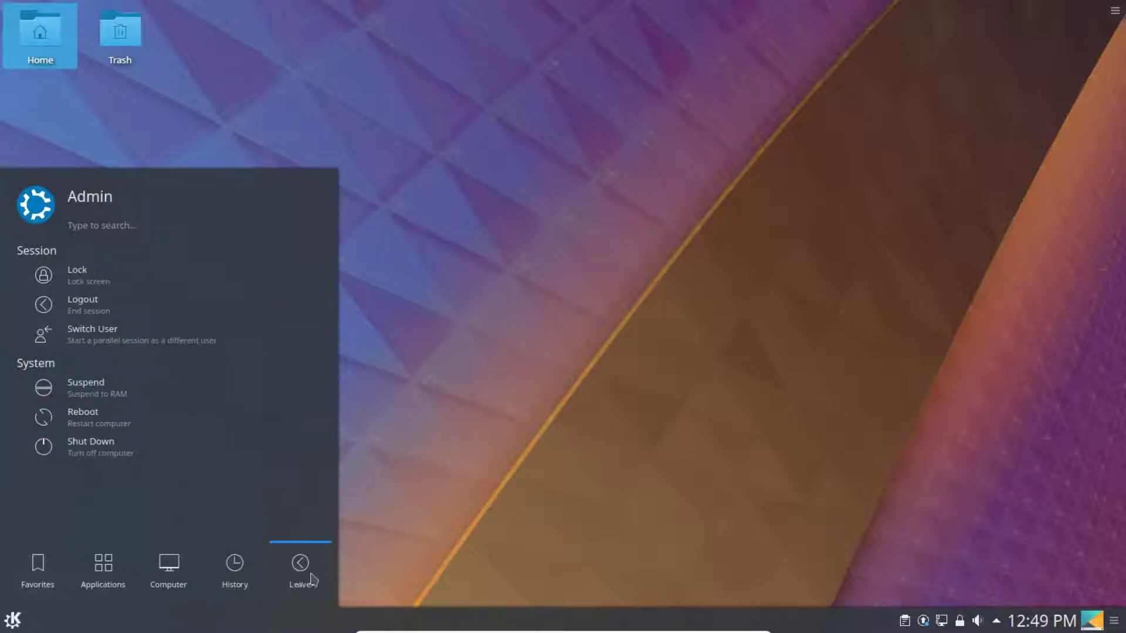
left_click(9, 625)
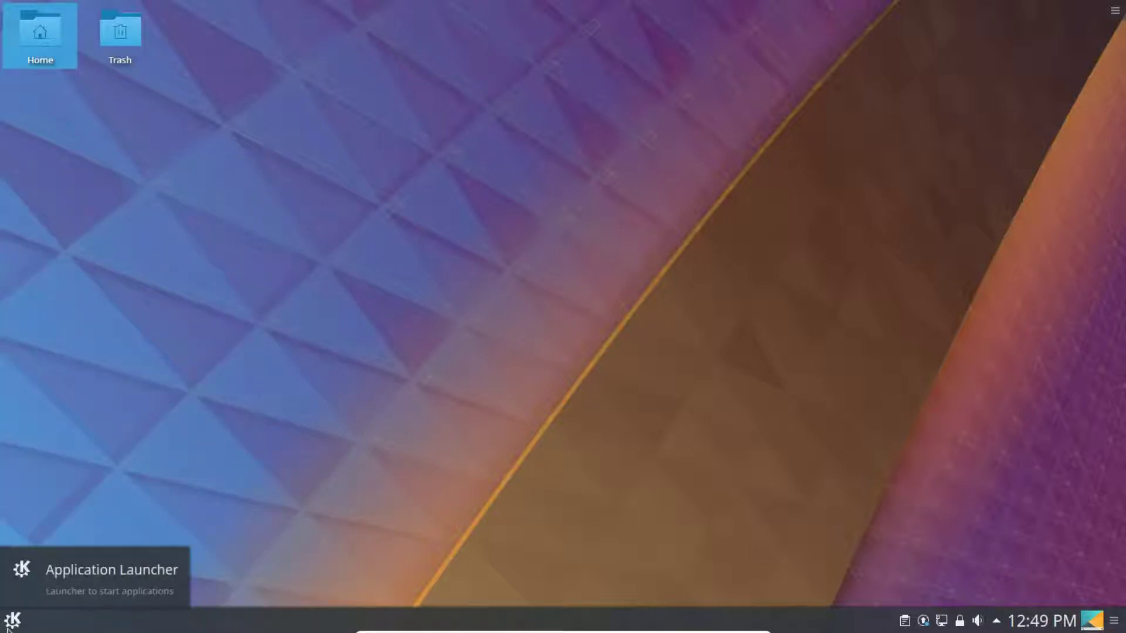
left_click(9, 625)
left_click(309, 578)
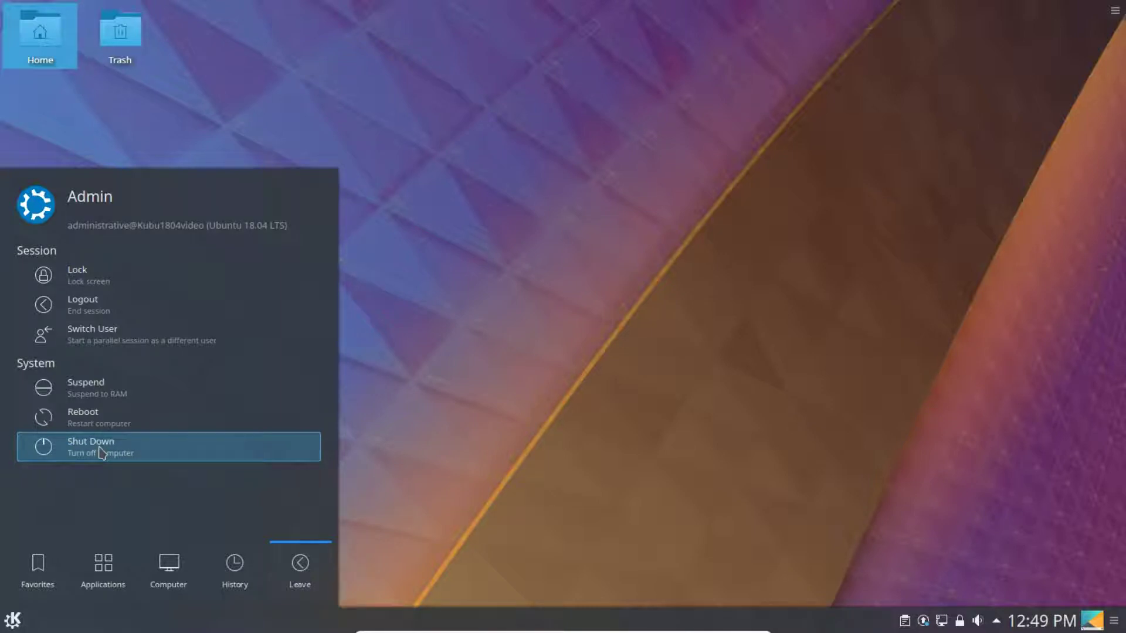
left_click(100, 452)
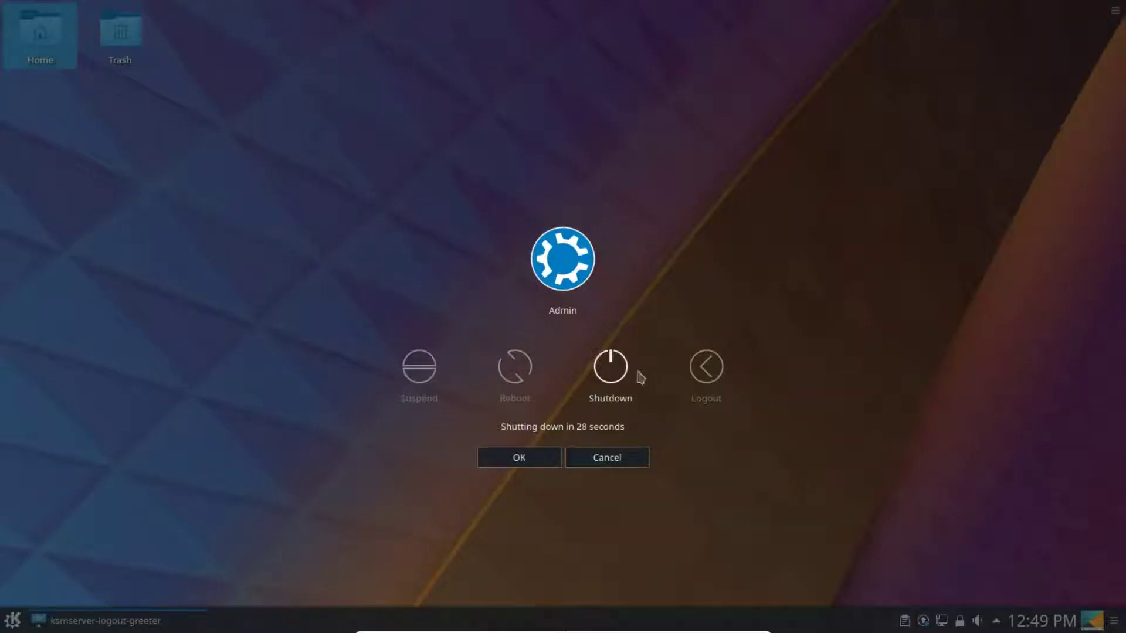
left_click(611, 368)
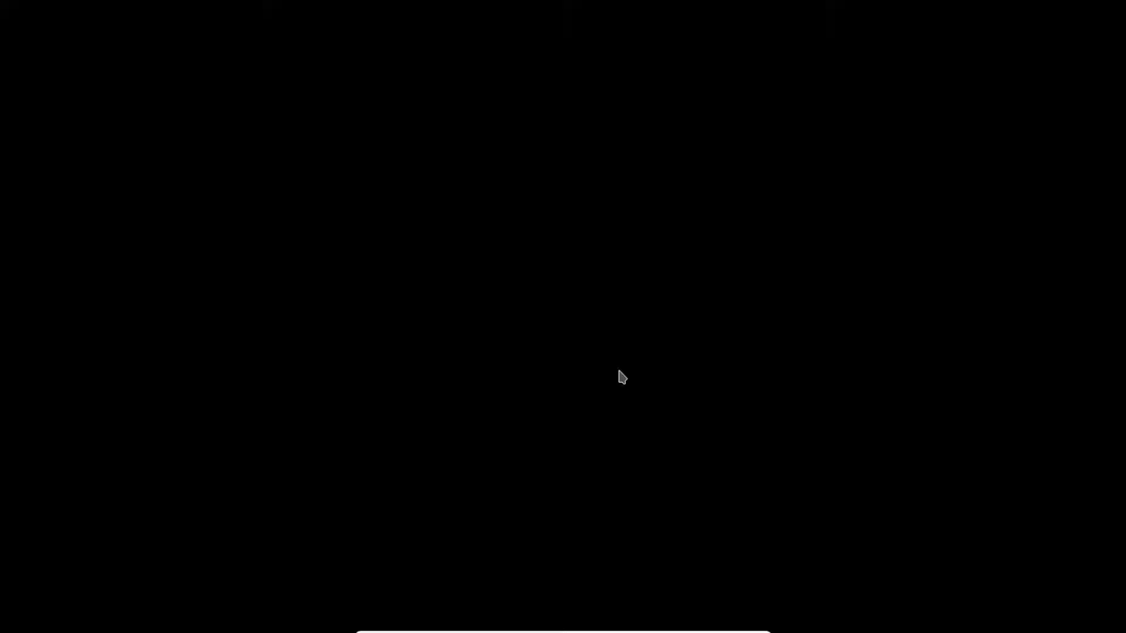